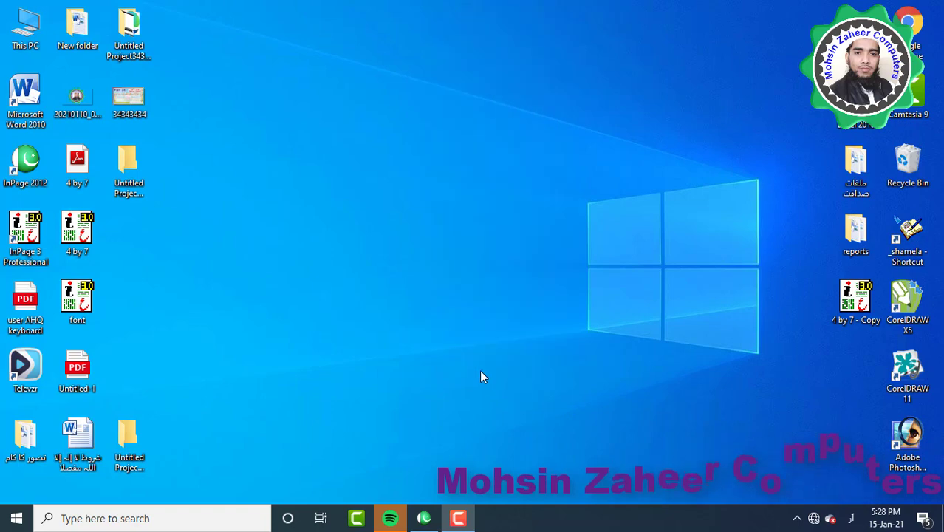
# Restore InPage and create a new A4 portrait document with the default half-inch margins
pyautogui.click(423, 517)
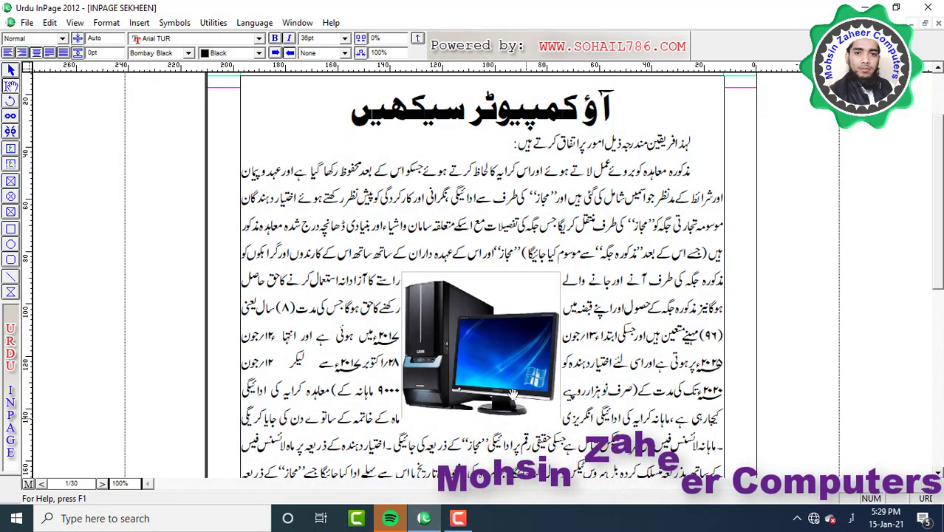
pyautogui.click(27, 22)
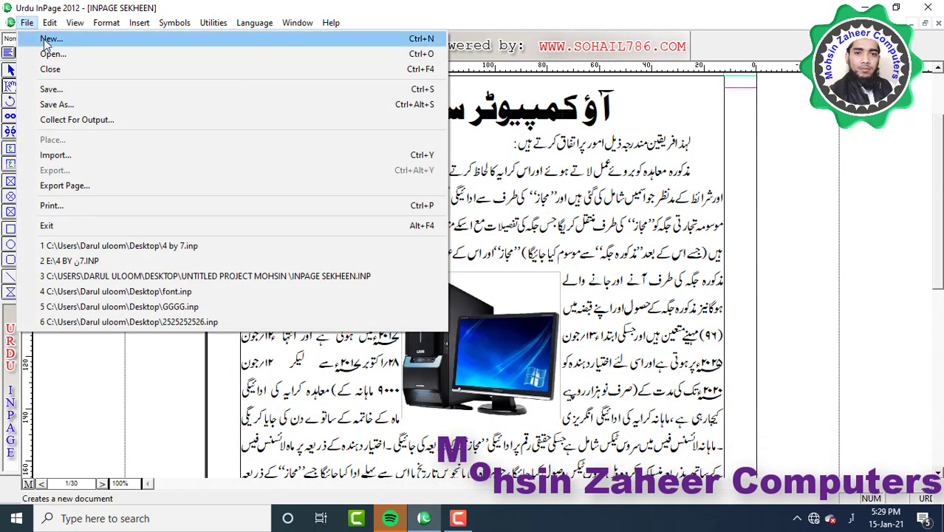
pyautogui.click(60, 42)
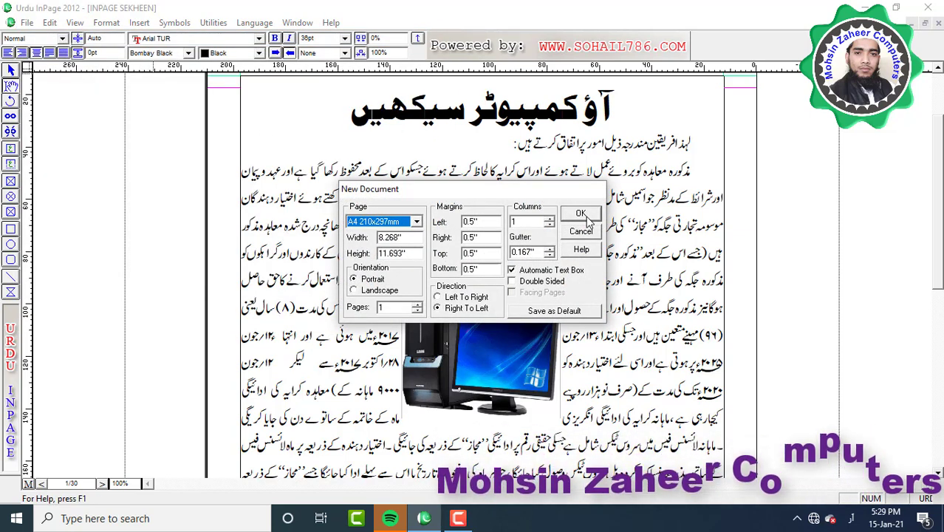
pyautogui.click(580, 214)
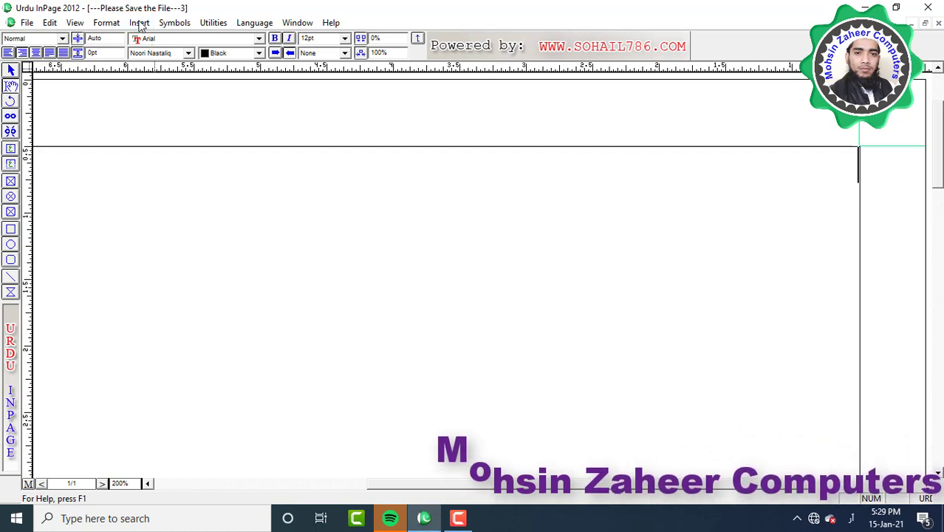
# Insert 4 additional pages so the document totals five pages
pyautogui.click(140, 23)
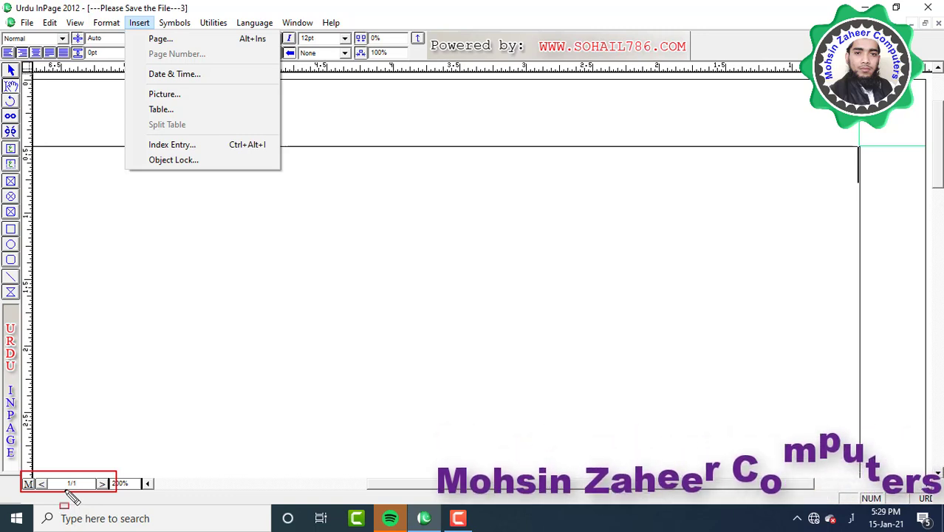
pyautogui.click(121, 318)
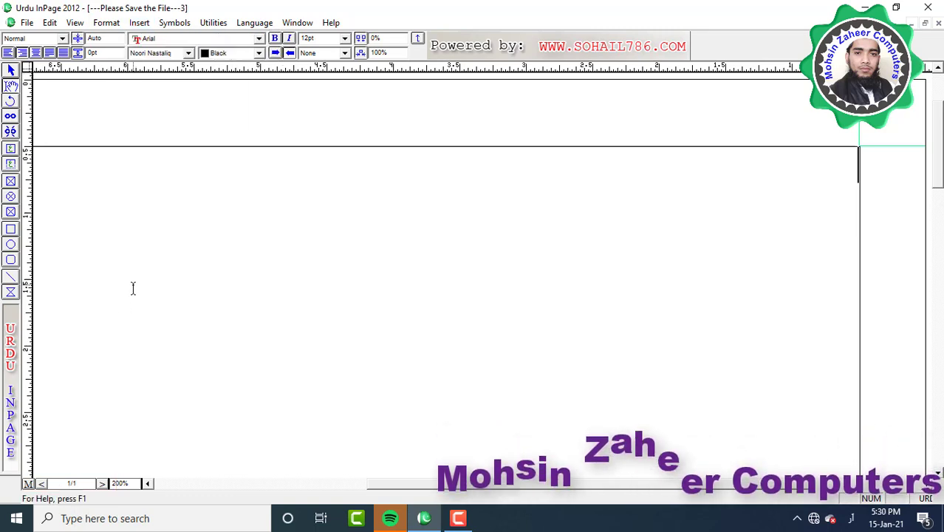
pyautogui.click(139, 23)
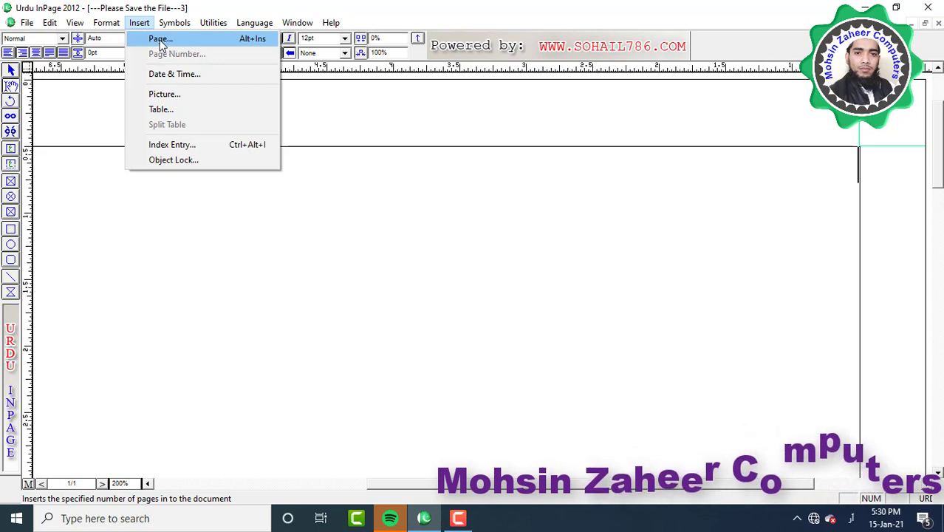
pyautogui.click(152, 44)
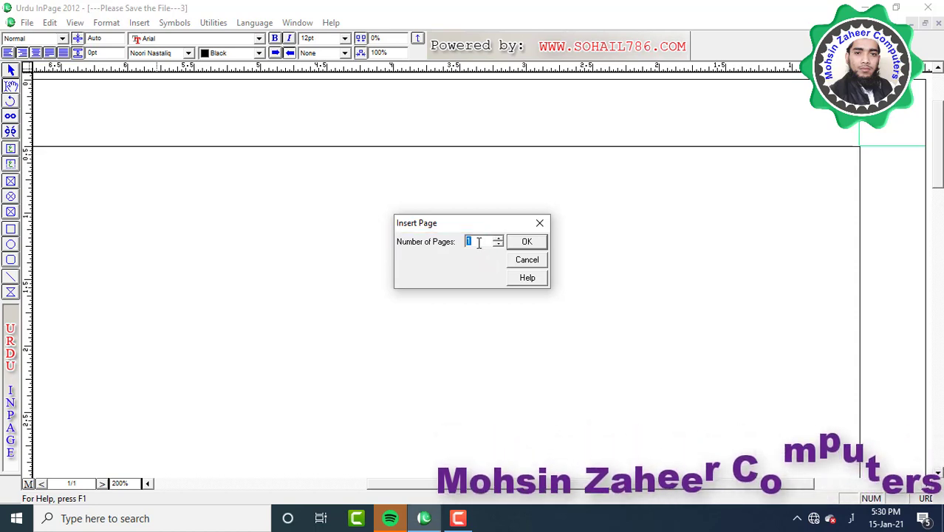
pyautogui.write('4')
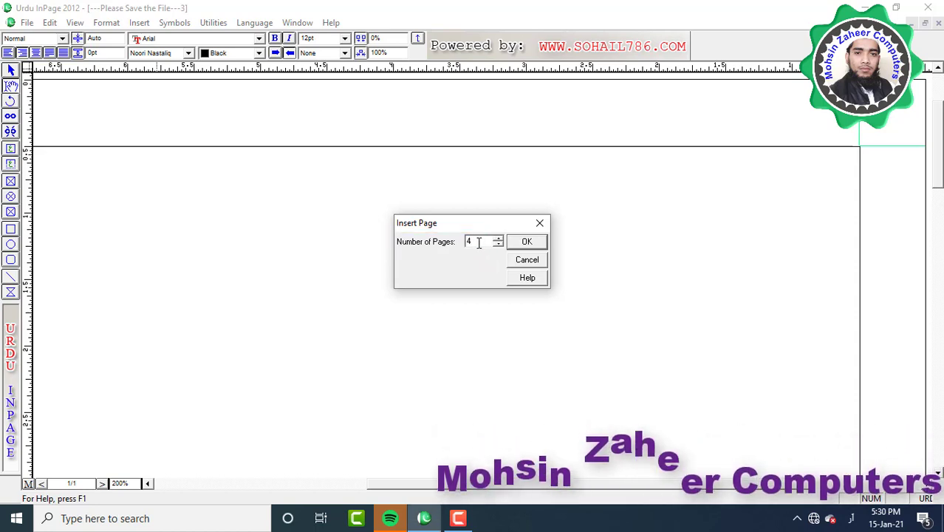
pyautogui.click(526, 242)
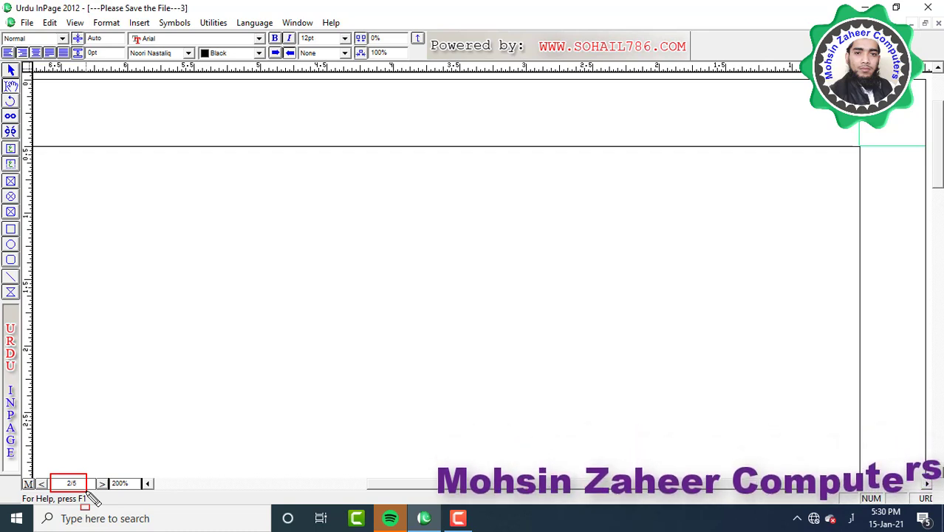
# Switch to the master page and zoom to 100% to see the full page width
pyautogui.click(139, 22)
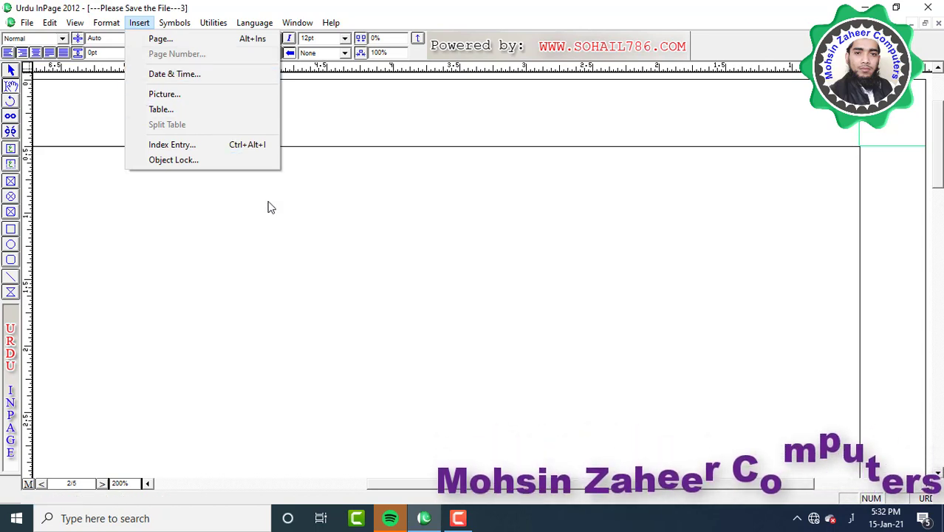
pyautogui.click(278, 266)
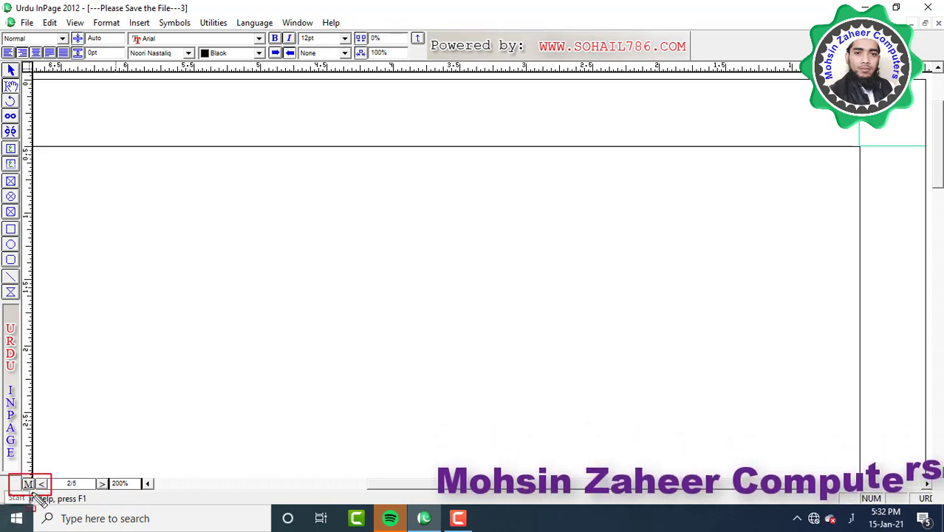
pyautogui.click(28, 484)
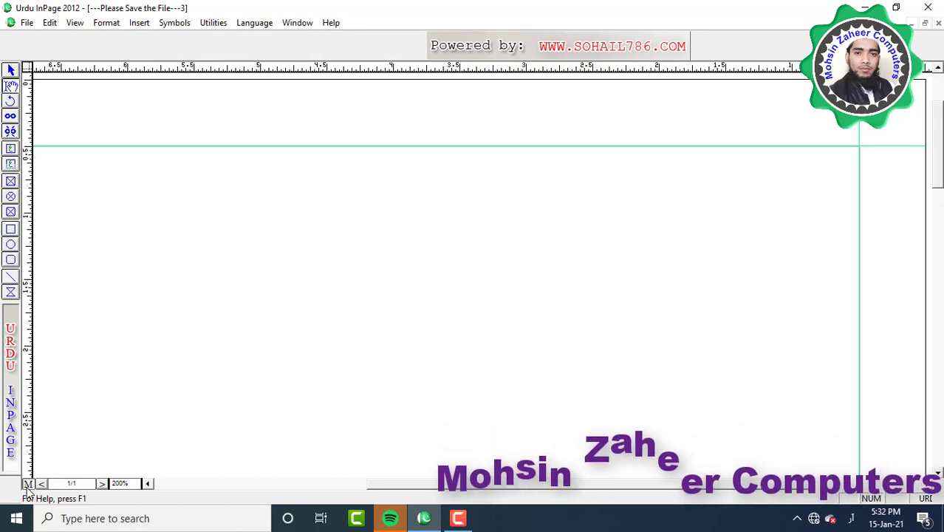
pyautogui.hotkey('ctrl', '1')
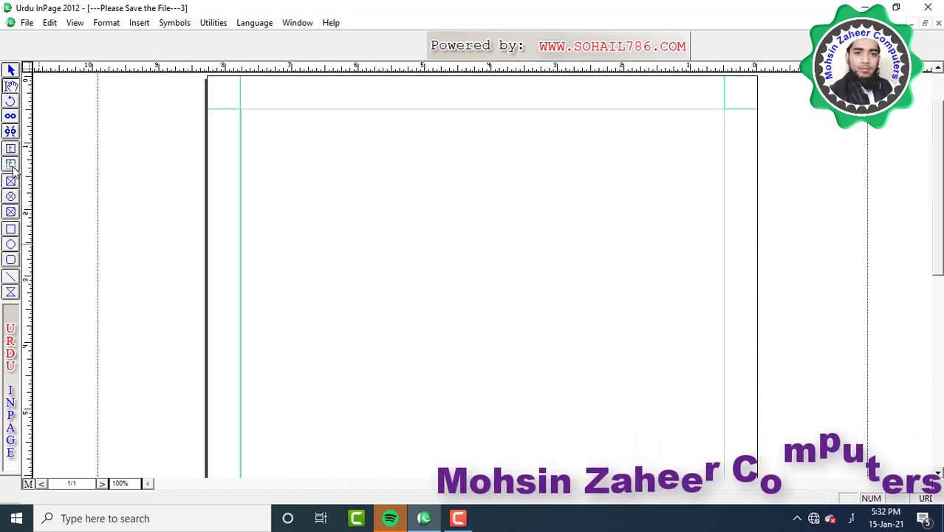
# Draw a small text box at the top of the master page and insert an automatic page number
pyautogui.click(11, 165)
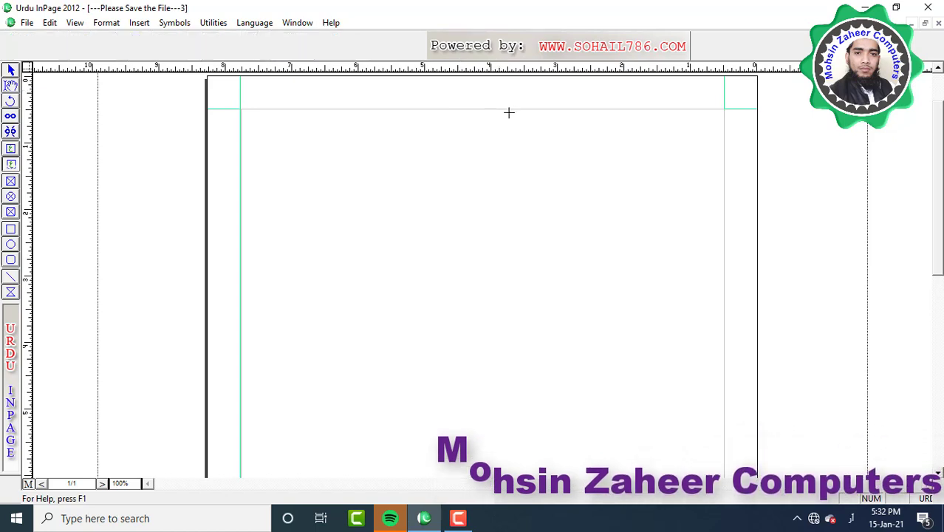
pyautogui.moveTo(509, 109); pyautogui.dragTo(457, 90)
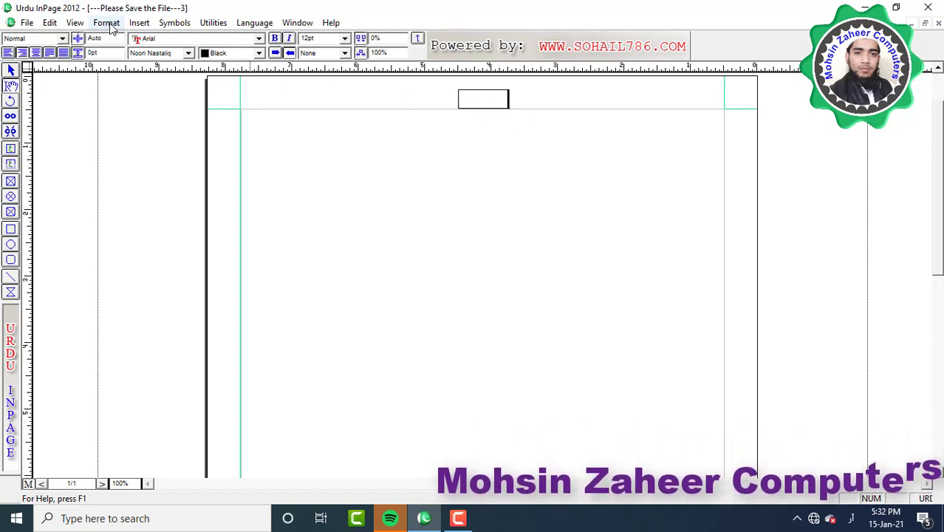
pyautogui.click(139, 22)
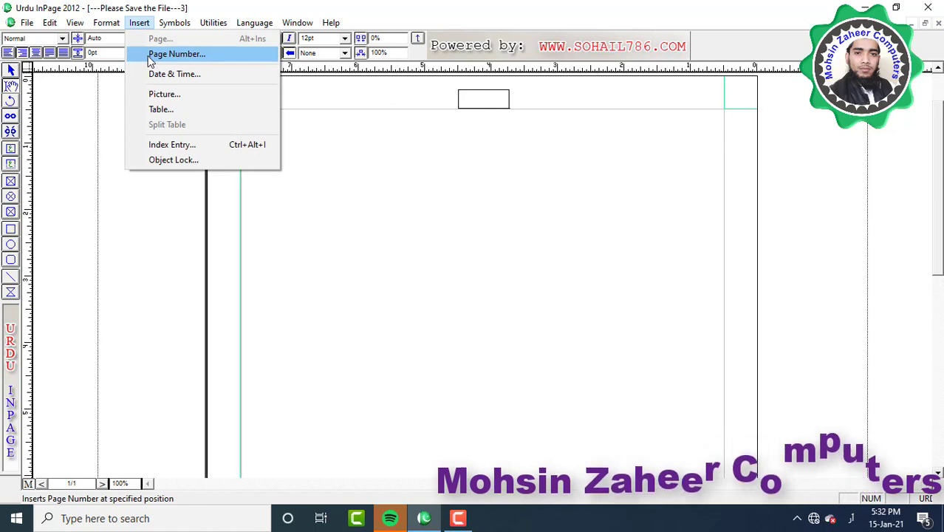
pyautogui.click(161, 54)
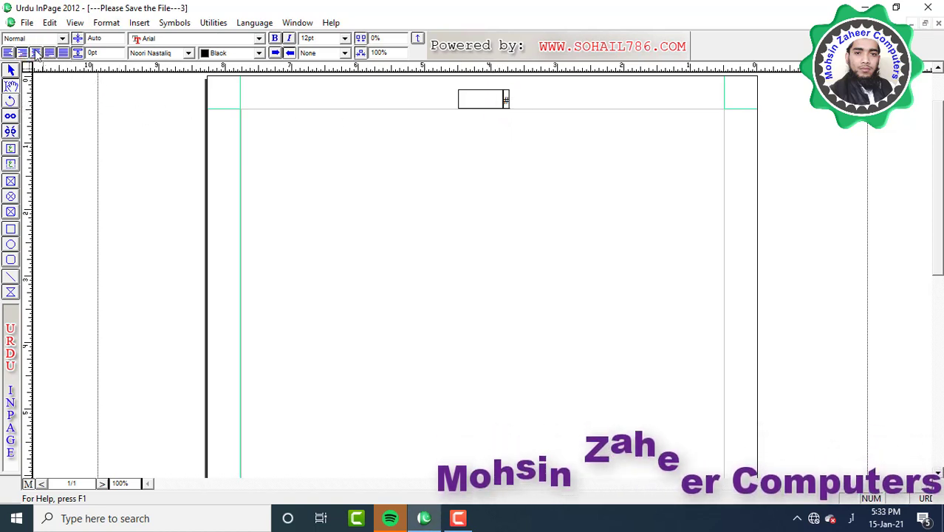
# Centre the page-number marker in its box and nudge the box slightly upward
pyautogui.click(36, 52)
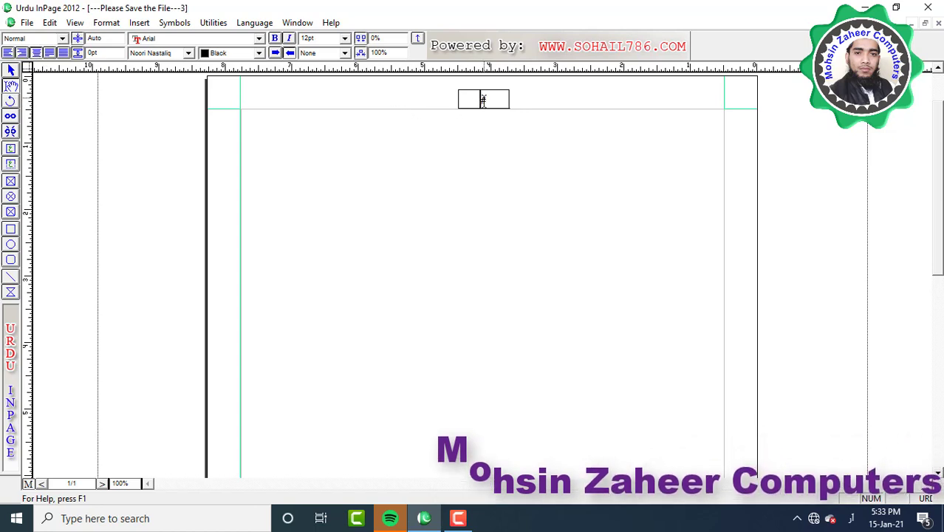
pyautogui.moveTo(480, 99); pyautogui.dragTo(489, 99)
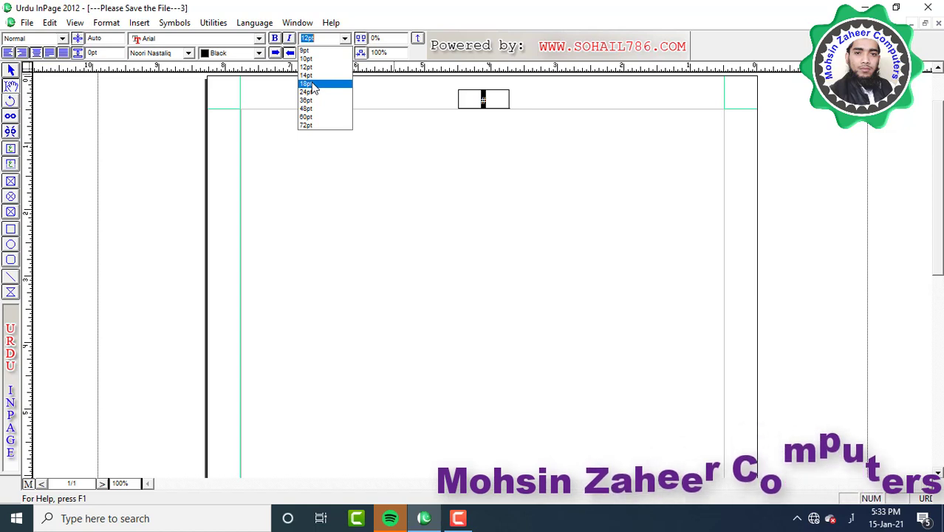
pyautogui.click(492, 112)
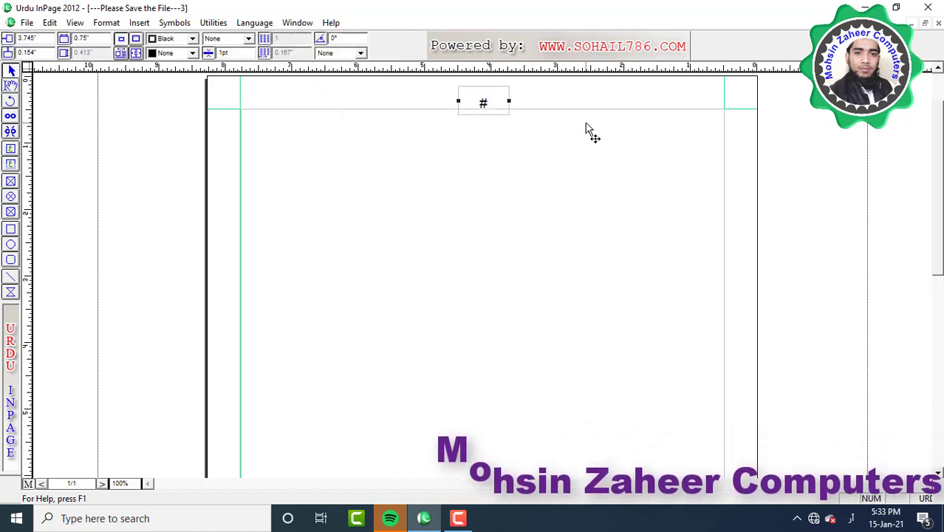
pyautogui.press('Up')
pyautogui.press('Up')
pyautogui.press('Up')
pyautogui.press('Up')
pyautogui.press('Up')
pyautogui.press('Up')
pyautogui.press('Up')
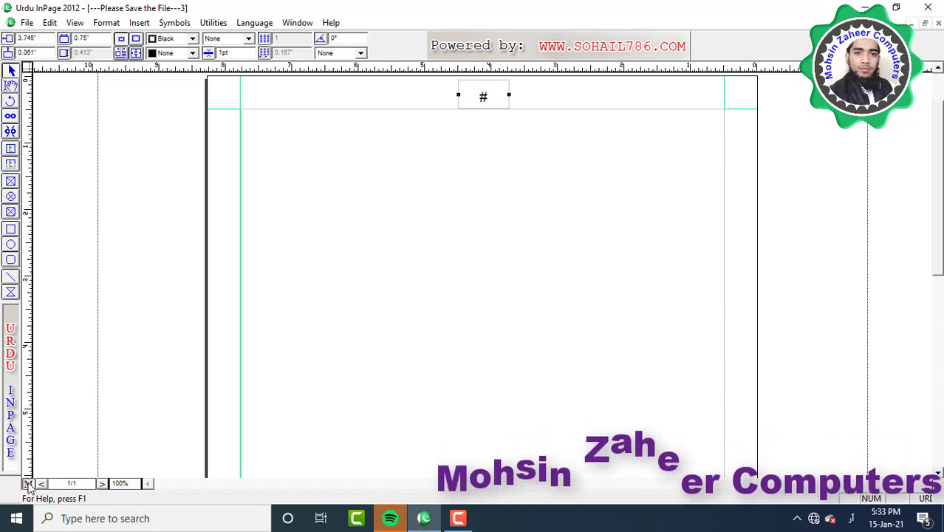
# Leave the master page and step through pages 2 to 5, checking each page's own number
pyautogui.click(30, 483)
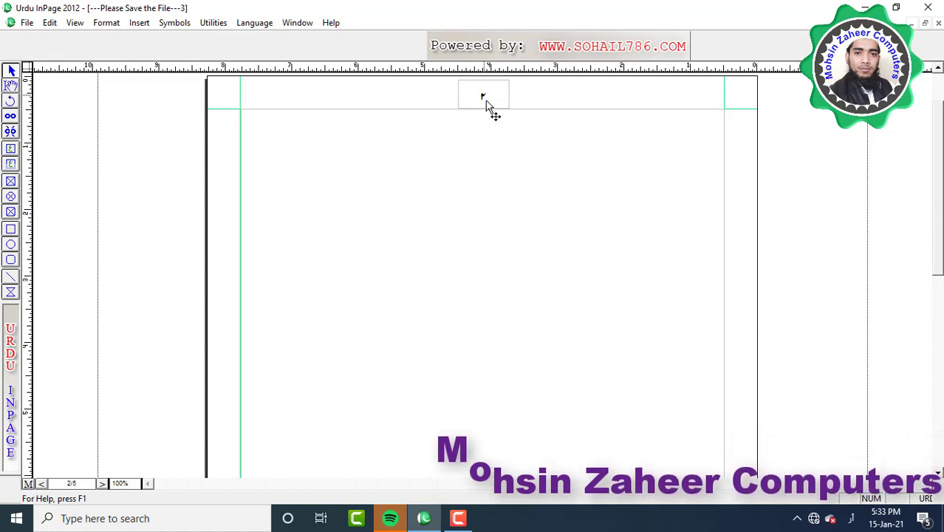
pyautogui.click(41, 484)
pyautogui.click(42, 485)
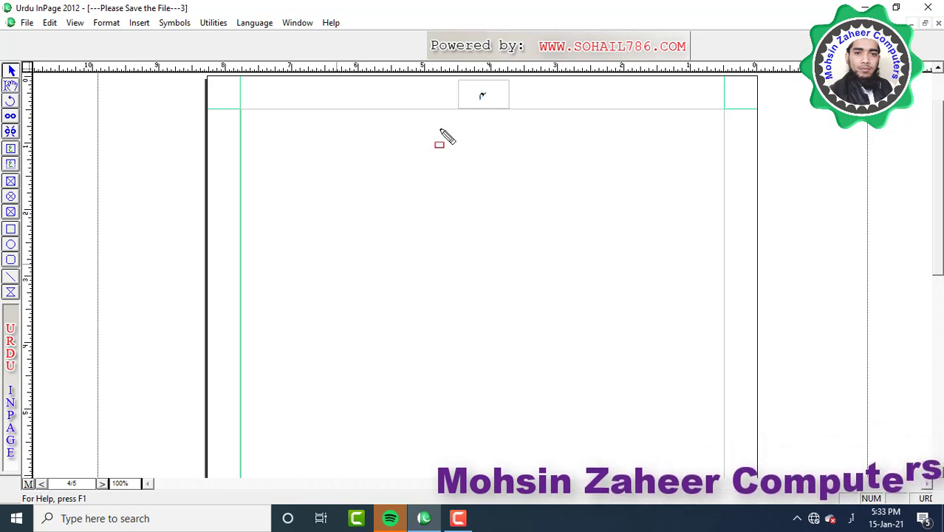
pyautogui.click(40, 484)
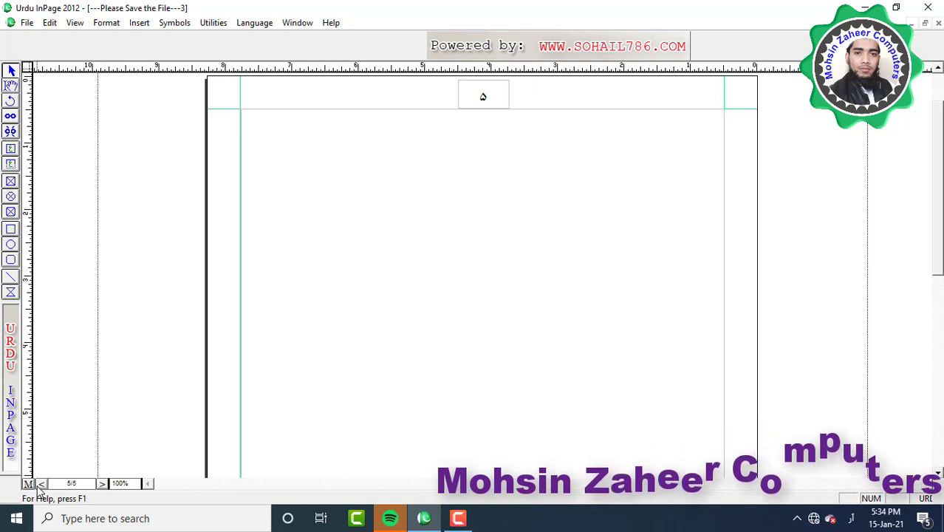
pyautogui.click(139, 22)
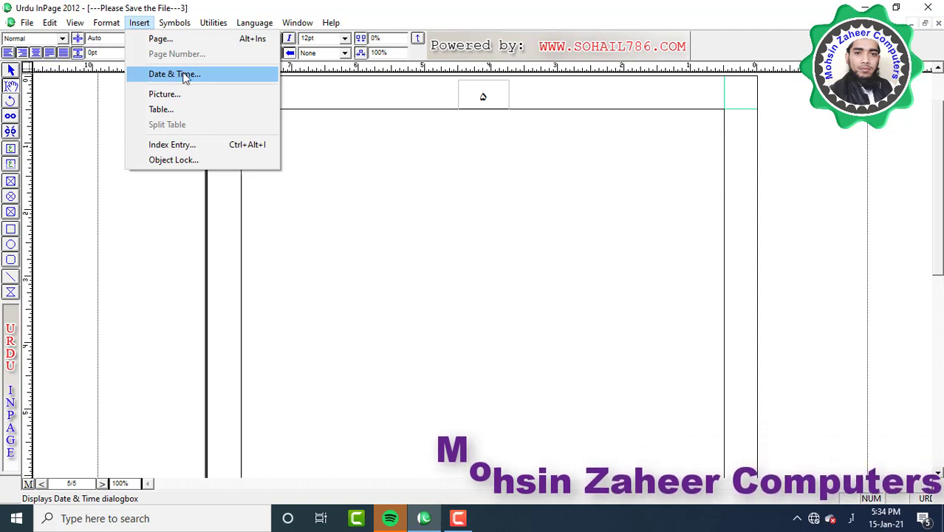
pyautogui.click(175, 73)
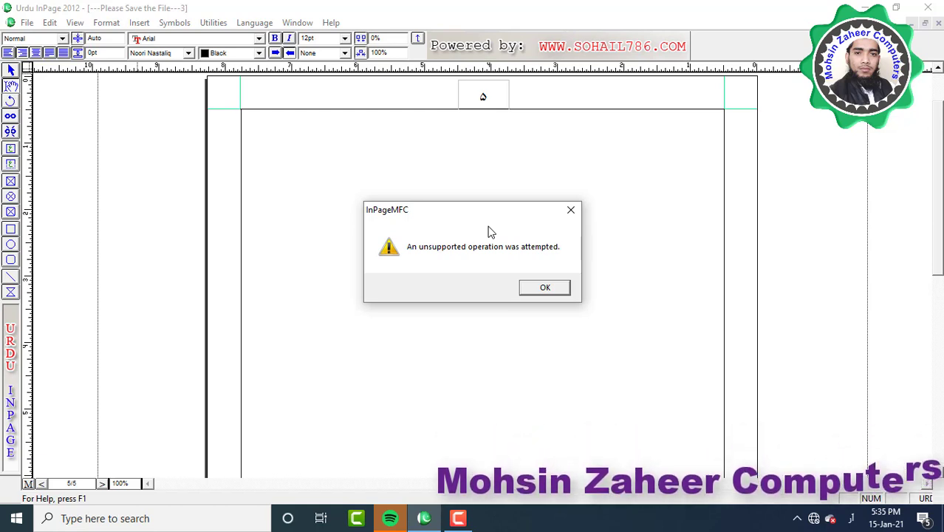
pyautogui.click(547, 289)
pyautogui.click(140, 23)
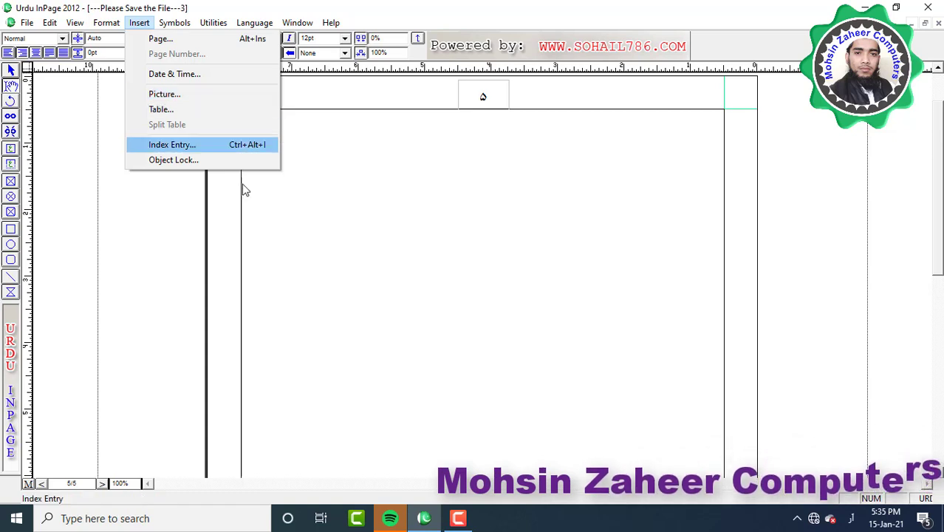
pyautogui.click(284, 212)
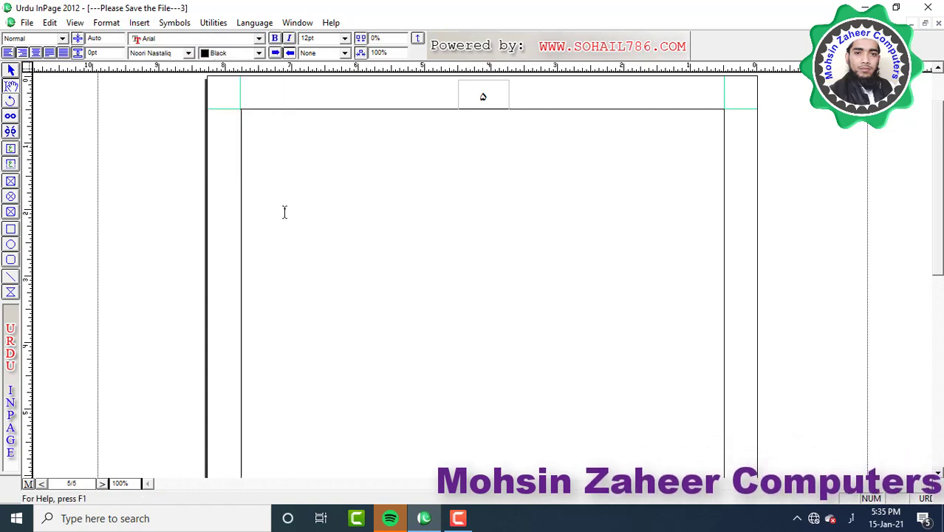
pyautogui.click(10, 180)
pyautogui.moveTo(559, 253); pyautogui.dragTo(566, 265)
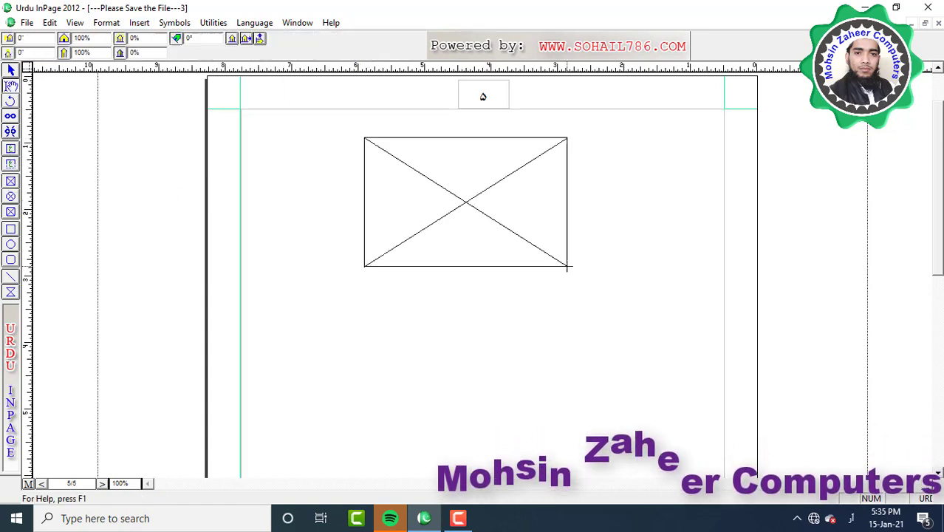
pyautogui.click(135, 27)
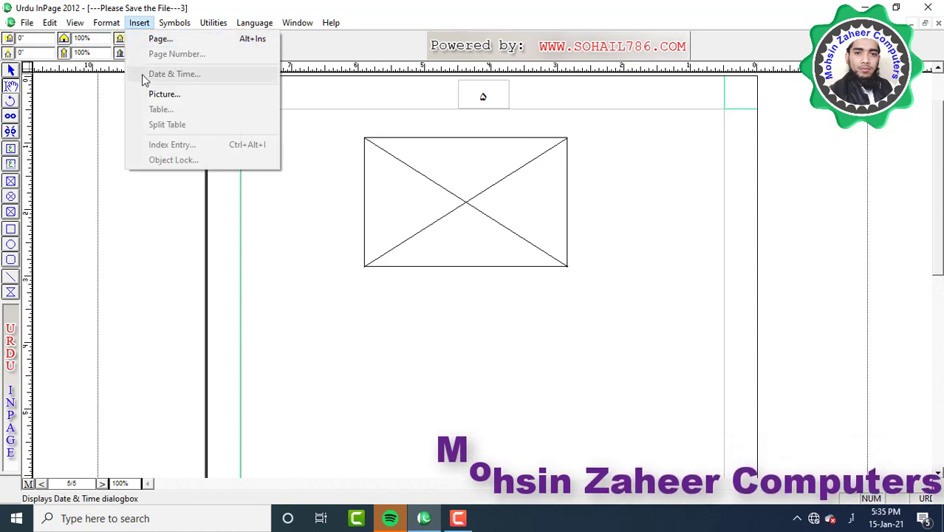
pyautogui.click(155, 94)
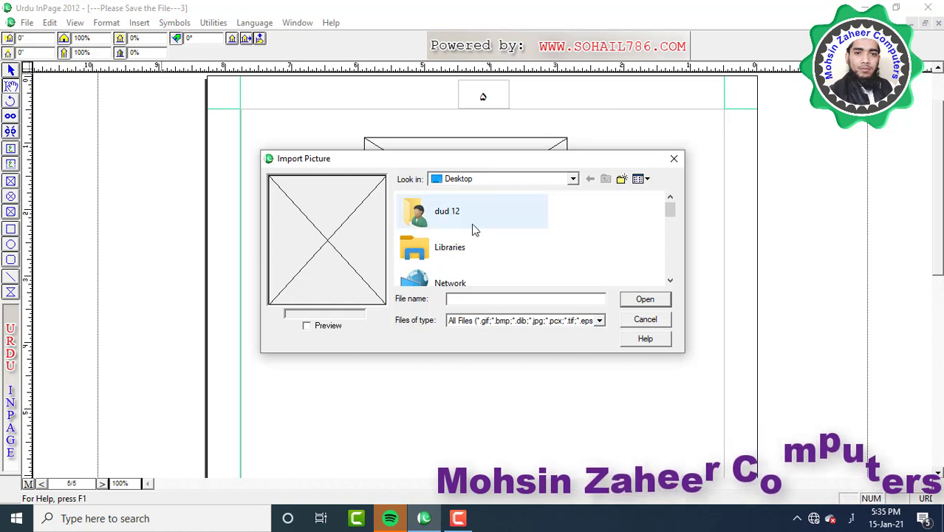
pyautogui.scroll(-10, 473, 235)
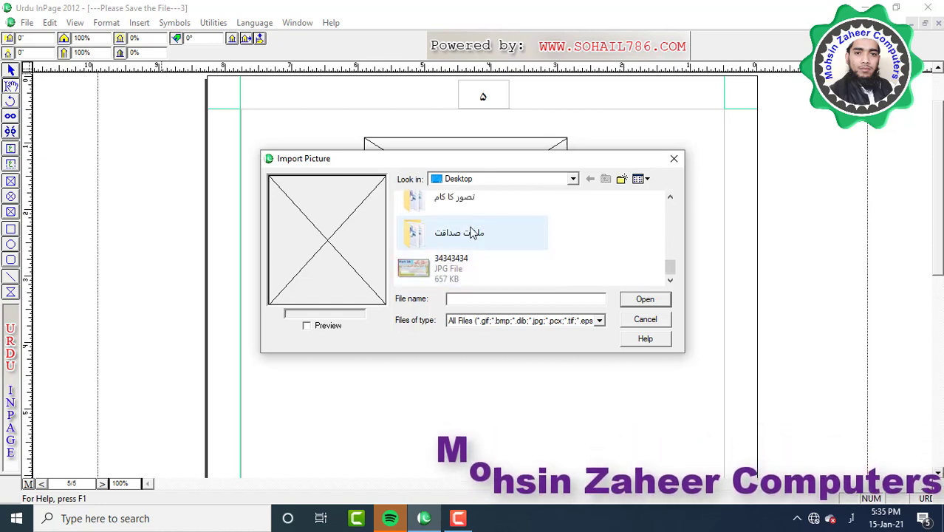
pyautogui.click(415, 273)
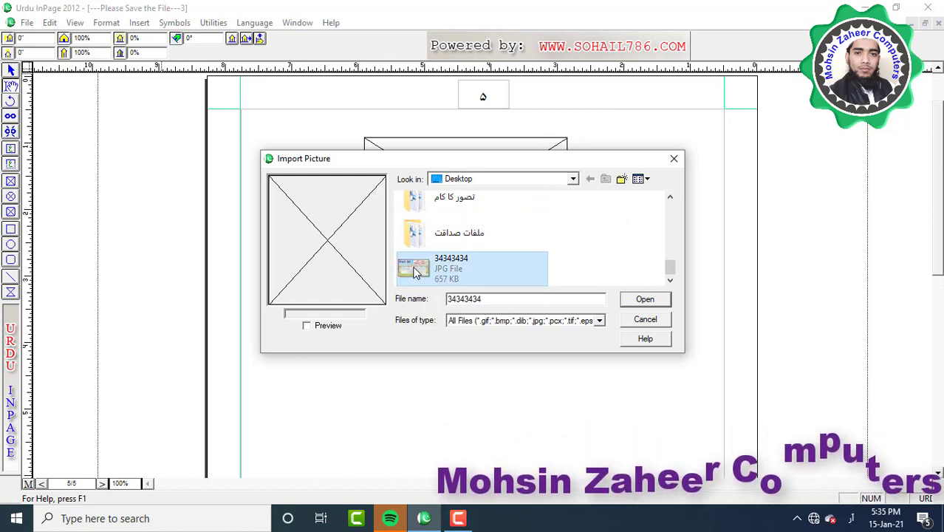
pyautogui.click(646, 300)
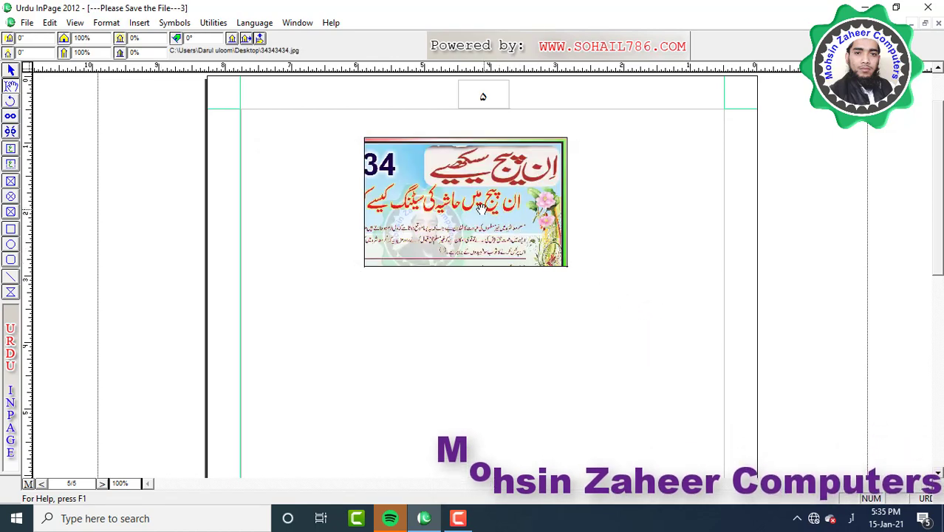
pyautogui.moveTo(481, 209); pyautogui.dragTo(523, 194)
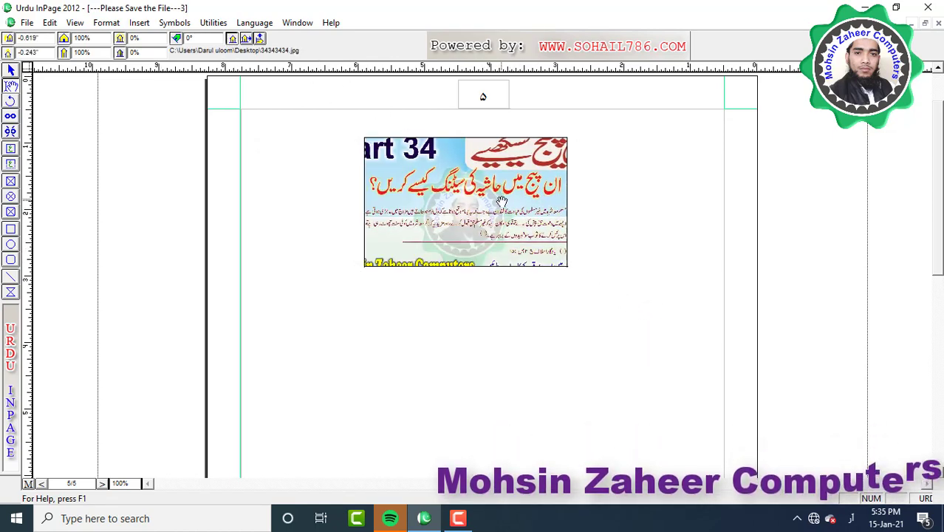
pyautogui.press('Delete')
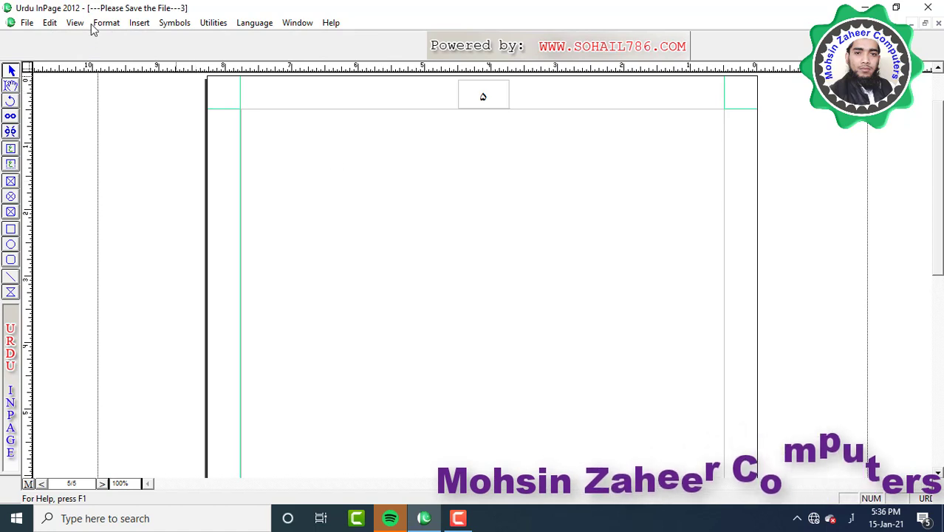
pyautogui.click(143, 25)
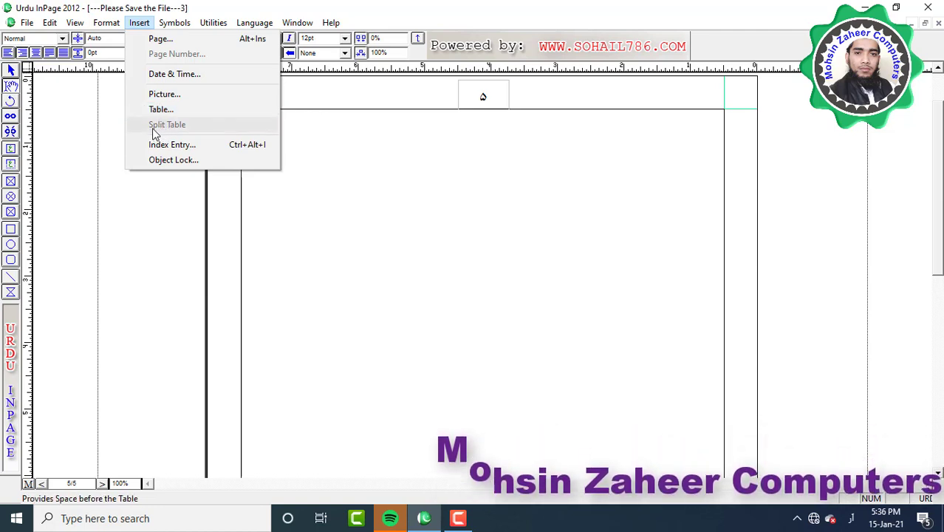
pyautogui.click(342, 154)
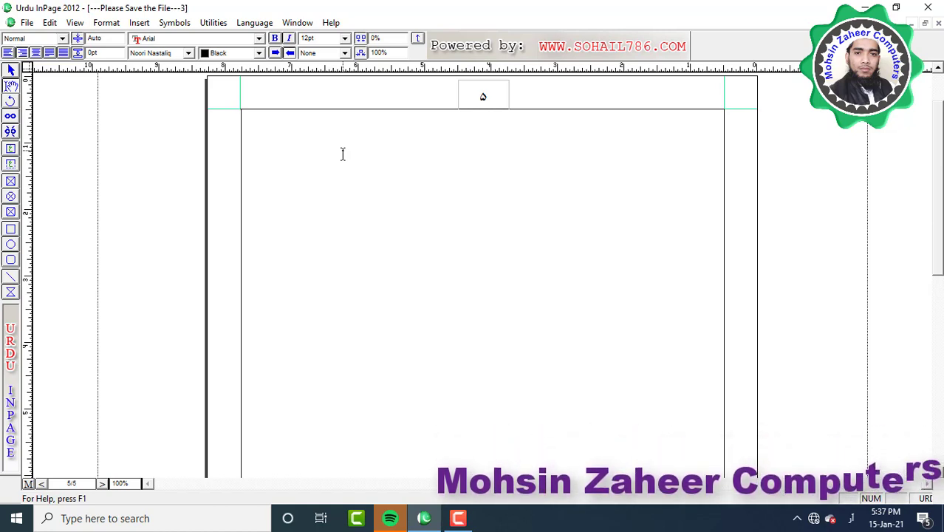
pyautogui.click(139, 22)
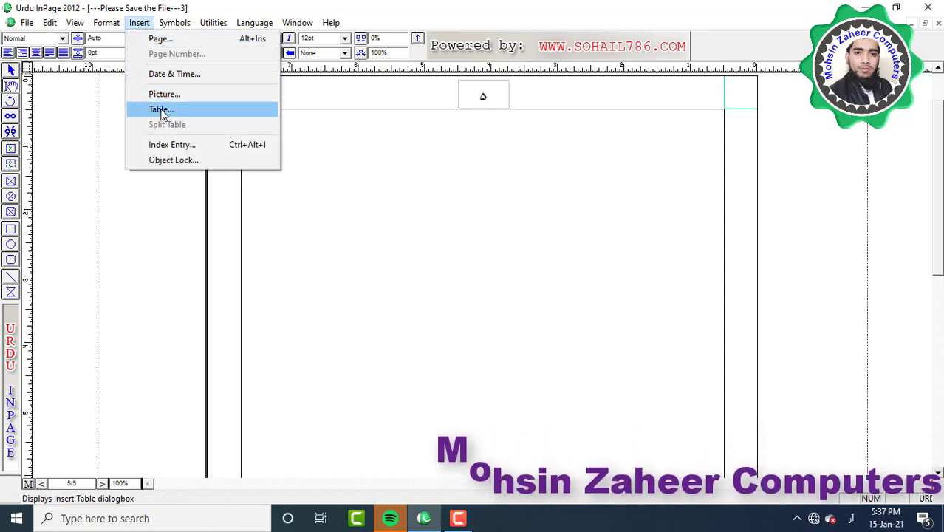
# Insert a one-row, five-column table on page 1 and add extra rows with Tab
pyautogui.click(161, 111)
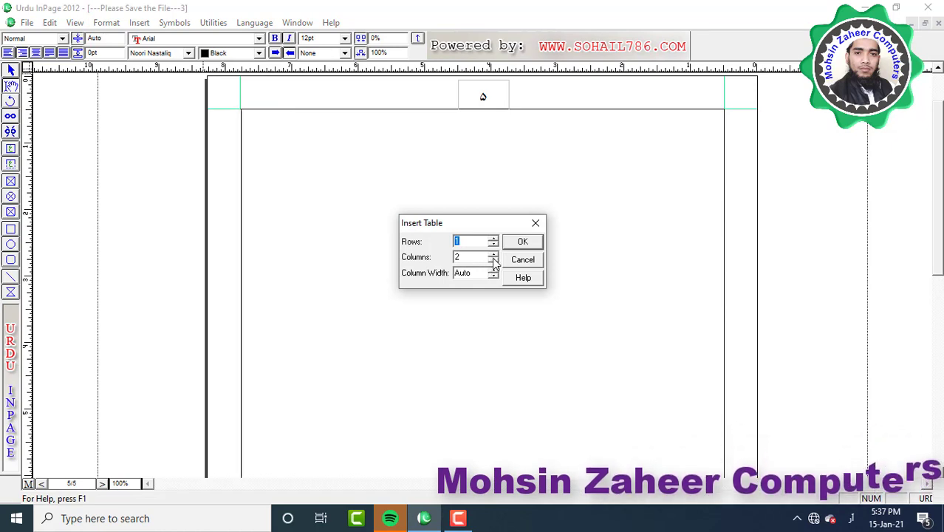
pyautogui.click(527, 242)
pyautogui.press('Tab')
pyautogui.press('Tab')
pyautogui.press('Tab')
pyautogui.press('Tab')
pyautogui.press('Tab')
pyautogui.press('Tab')
pyautogui.press('Tab')
pyautogui.press('Tab')
pyautogui.press('Tab')
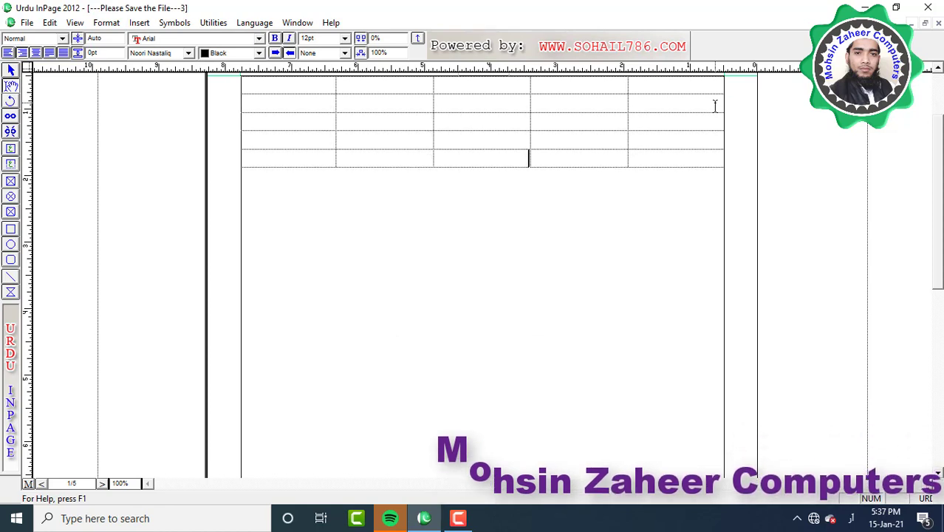
pyautogui.press('Tab')
pyautogui.press('Tab')
pyautogui.press('Tab')
pyautogui.press('Tab')
pyautogui.press('Tab')
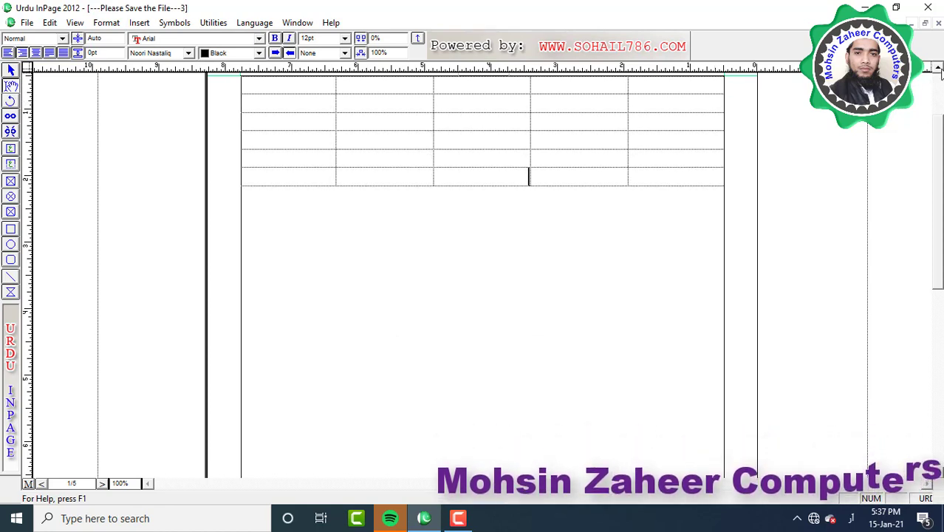
# Bring the page header into view and place the cursor in the table's first row
pyautogui.click(938, 68)
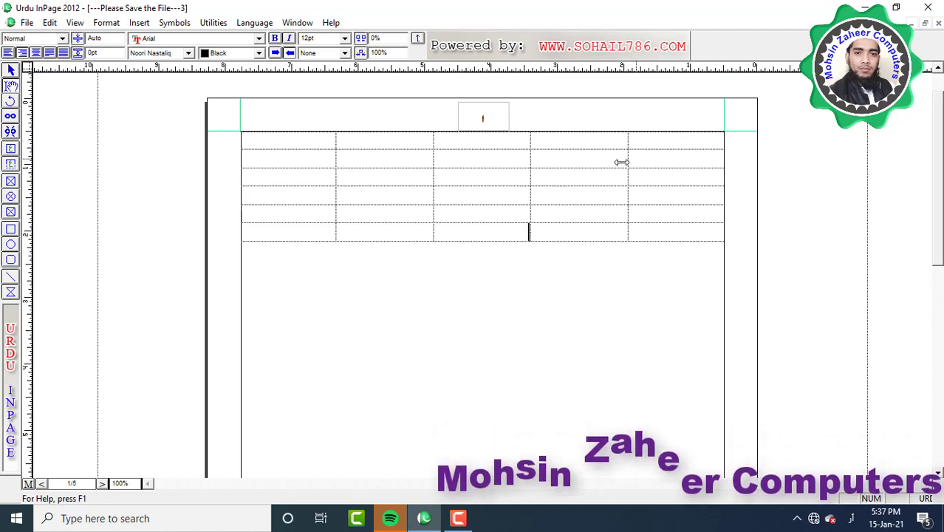
pyautogui.click(481, 139)
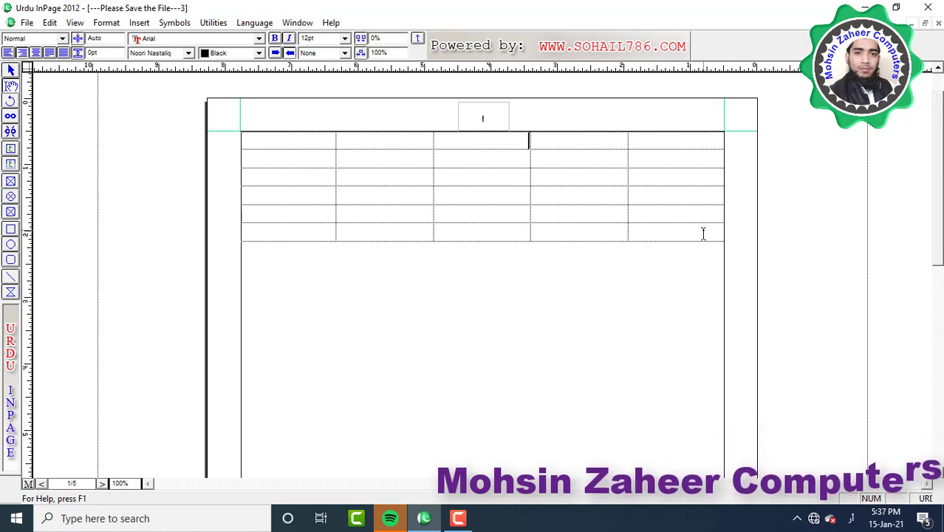
pyautogui.click(649, 201)
pyautogui.click(485, 200)
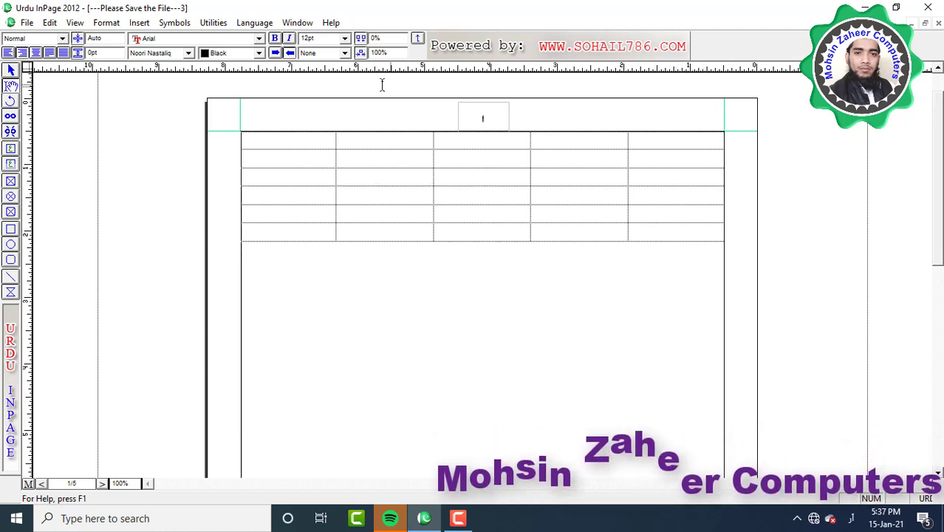
pyautogui.click(139, 22)
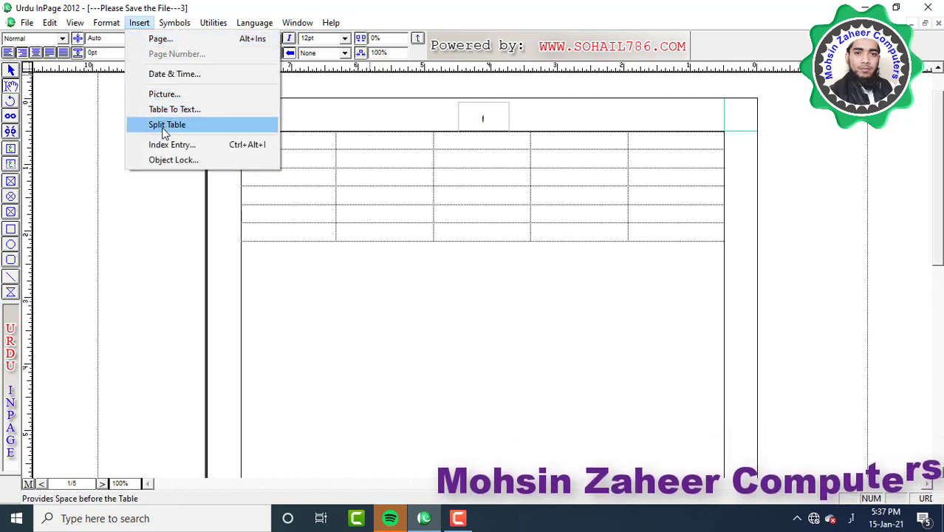
# Add the heading 'اسمائے طلبہ' above the table in 24pt Bombay Black, centred
pyautogui.click(164, 126)
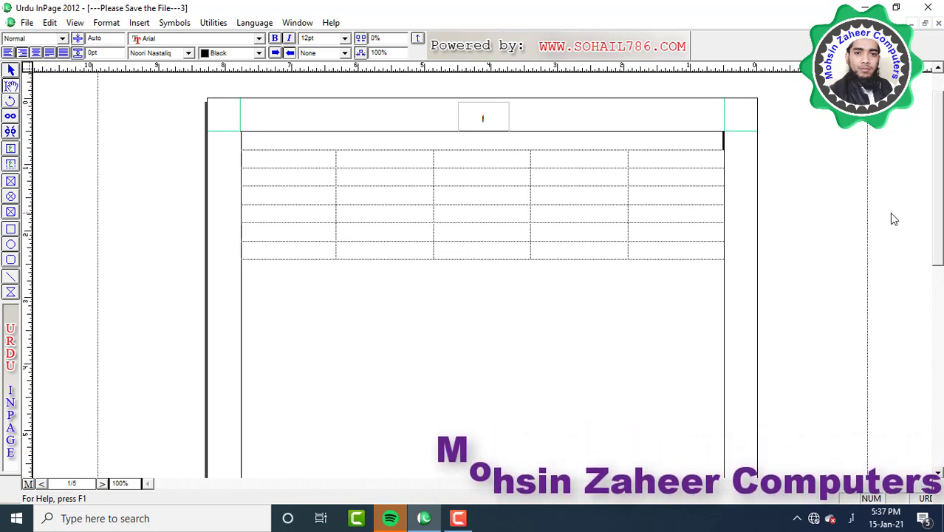
pyautogui.write('ایک')
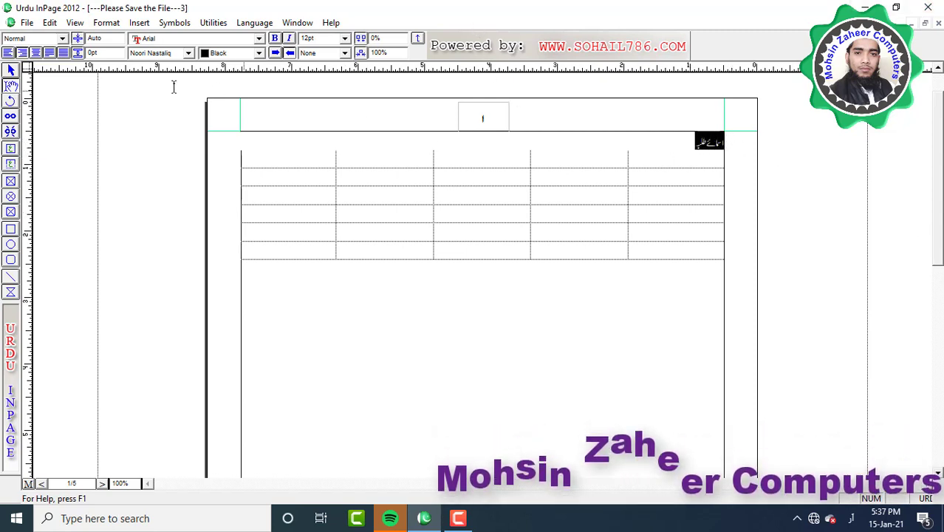
pyautogui.click(344, 37)
pyautogui.click(319, 93)
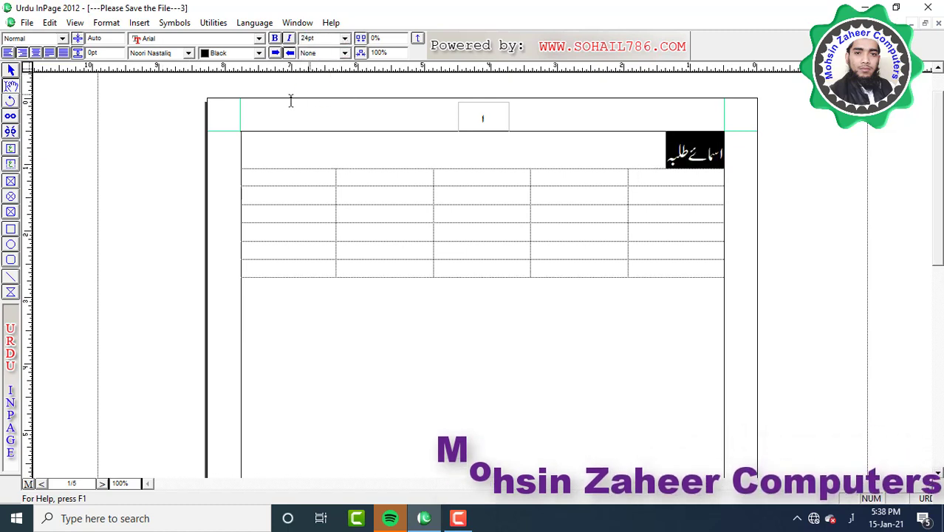
pyautogui.click(189, 53)
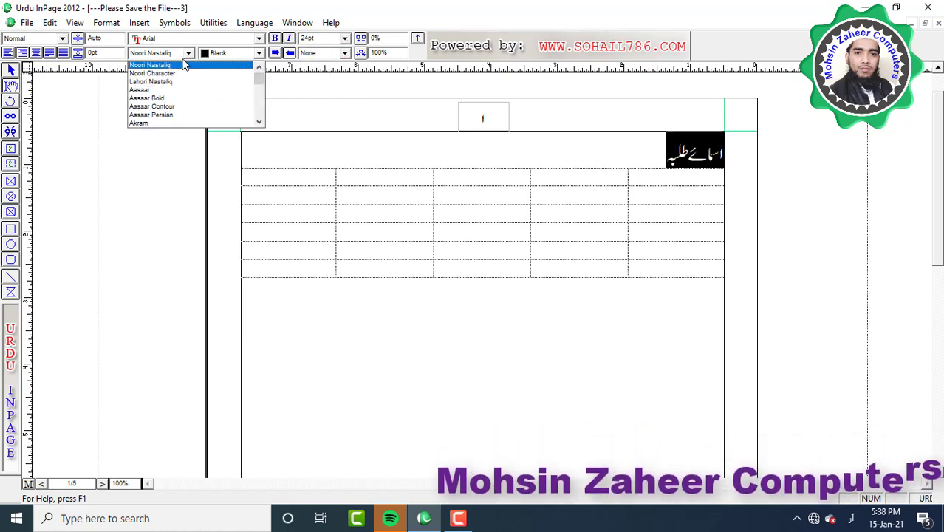
pyautogui.scroll(-5, 186, 89)
pyautogui.click(186, 92)
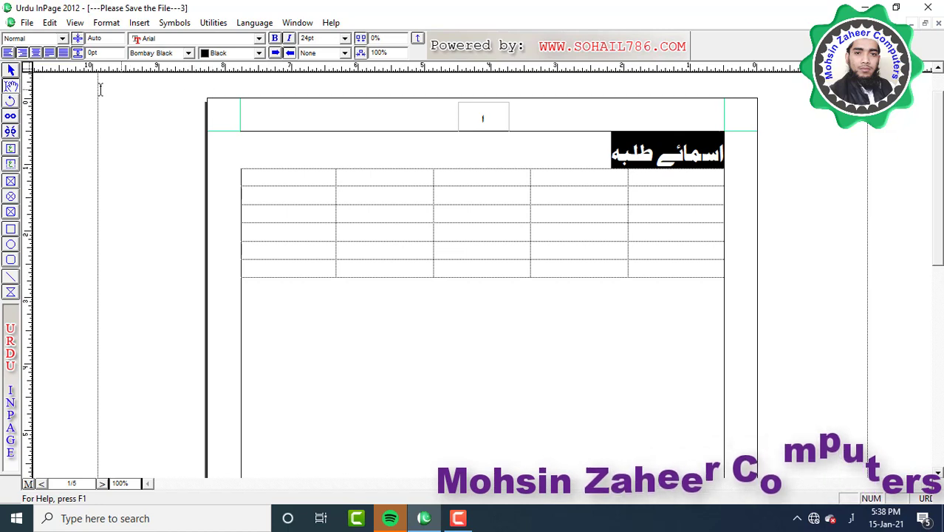
pyautogui.click(35, 52)
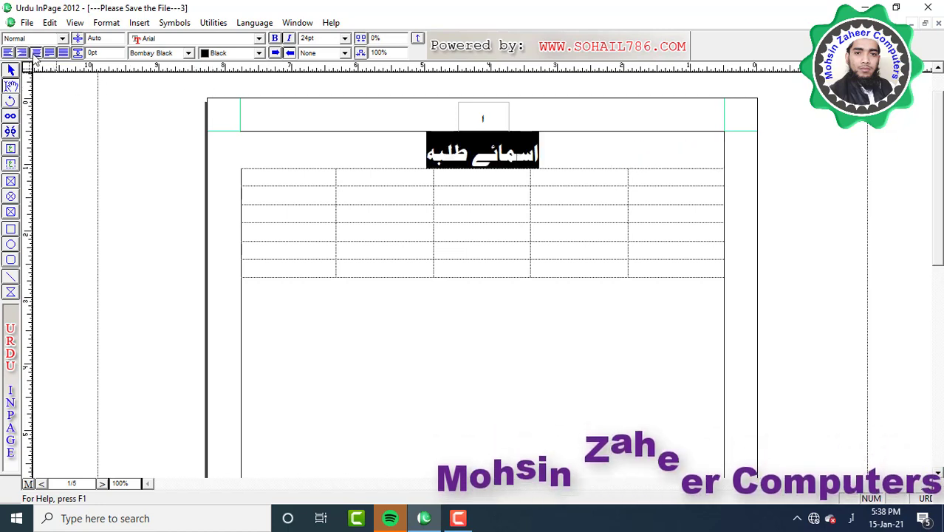
pyautogui.click(583, 232)
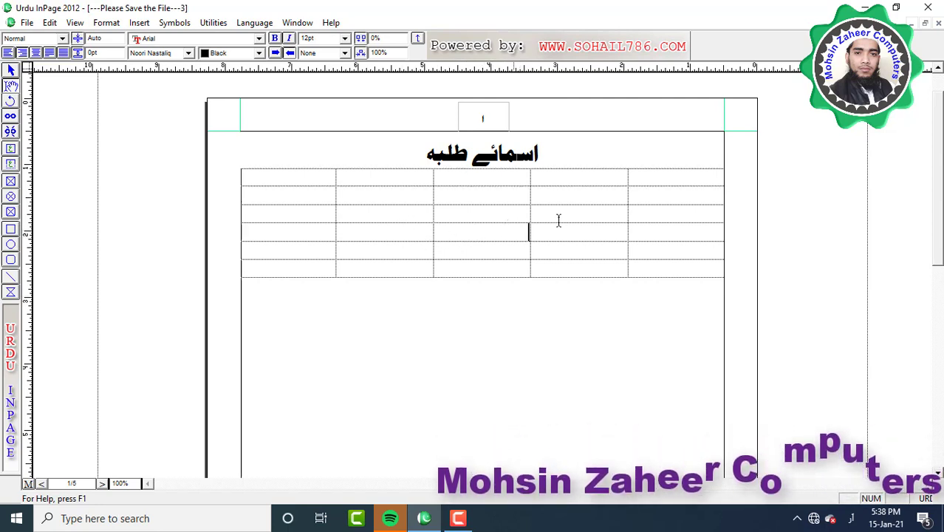
# Select every cell of the empty five-column table and delete it
pyautogui.click(139, 23)
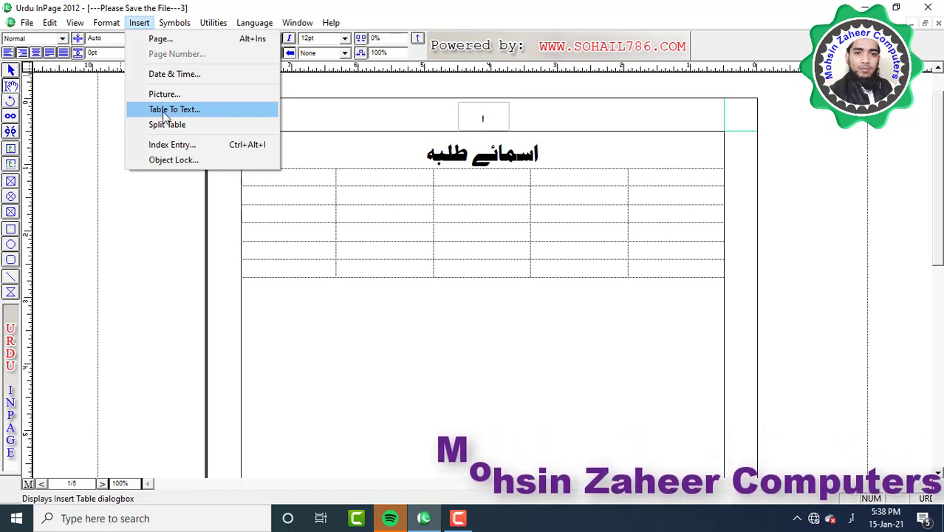
pyautogui.click(744, 211)
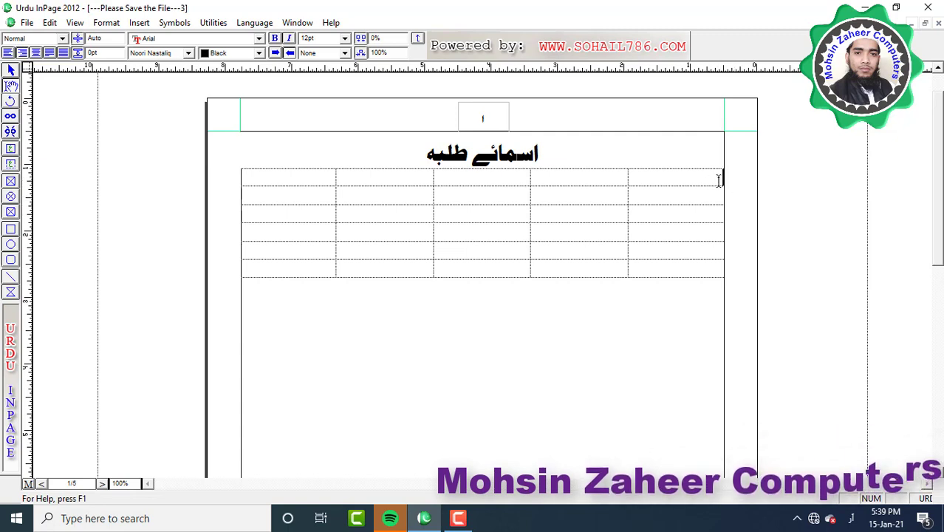
pyautogui.moveTo(718, 180); pyautogui.dragTo(393, 305)
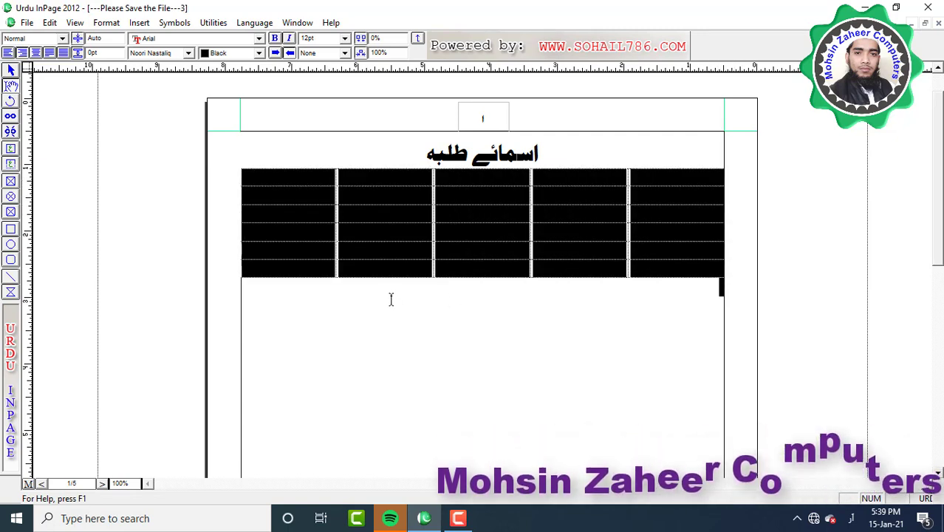
pyautogui.press('Delete')
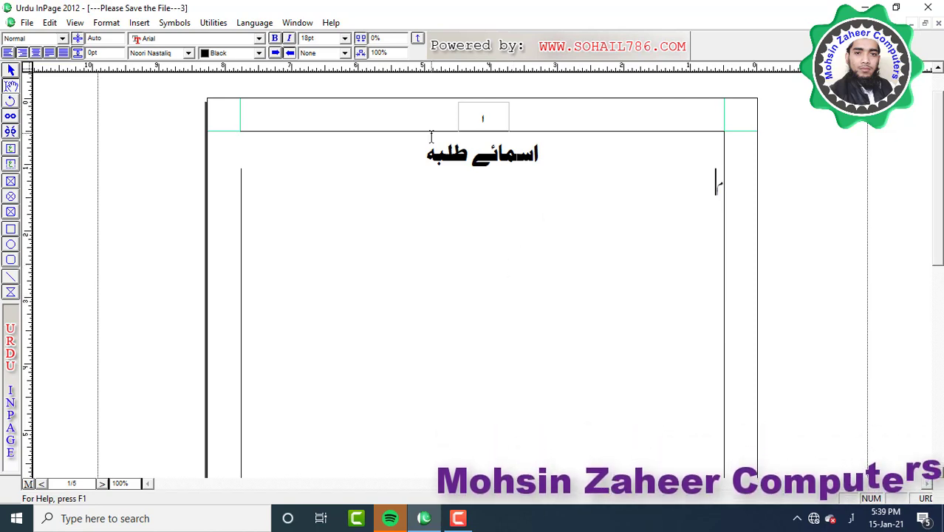
# Type five tab-separated student names with their towns on one line, then select the line
pyautogui.write('سن')
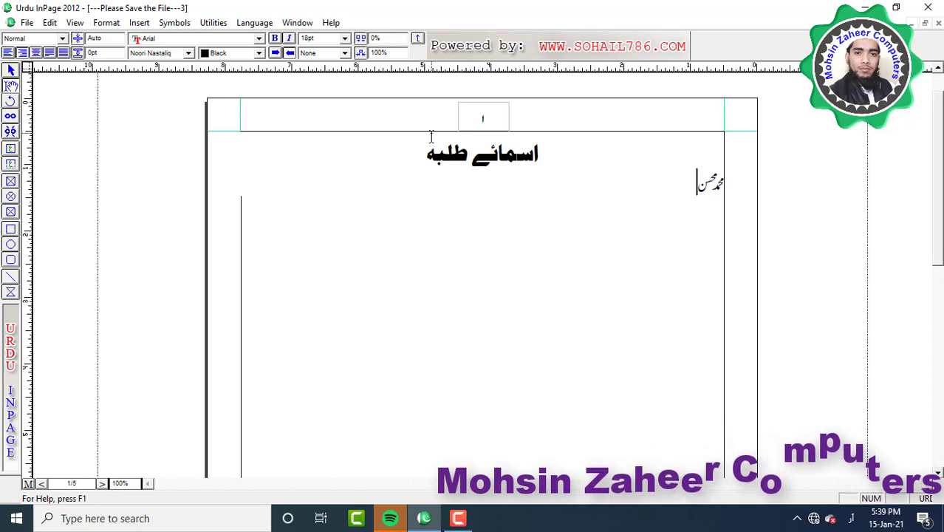
pyautogui.write(' میرٹ')
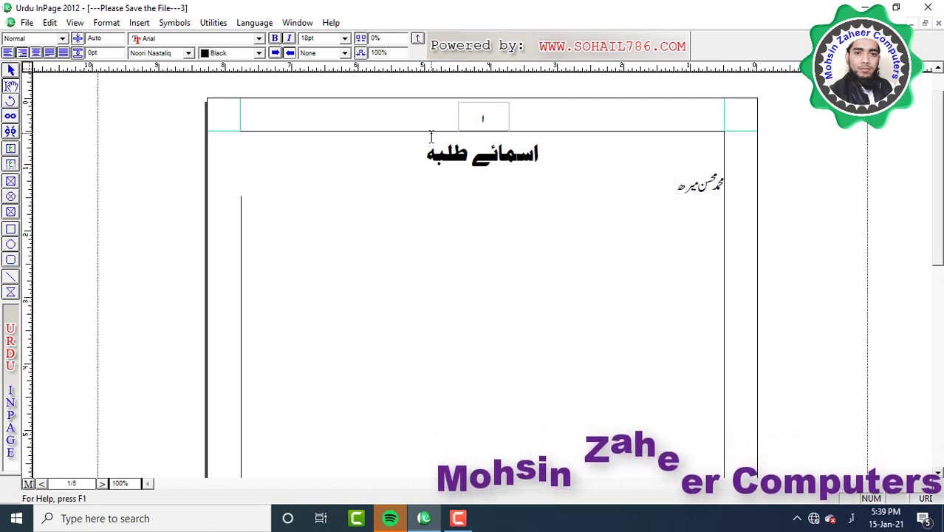
pyautogui.write('ھ')
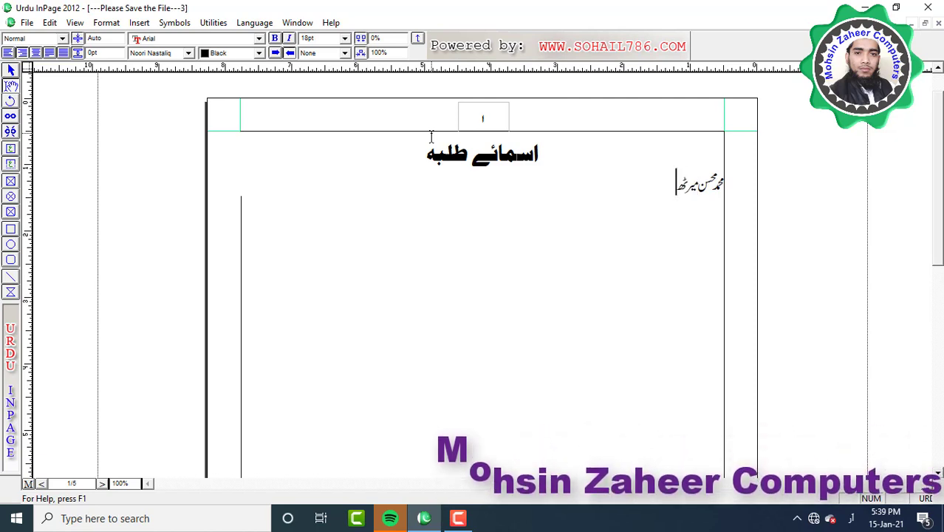
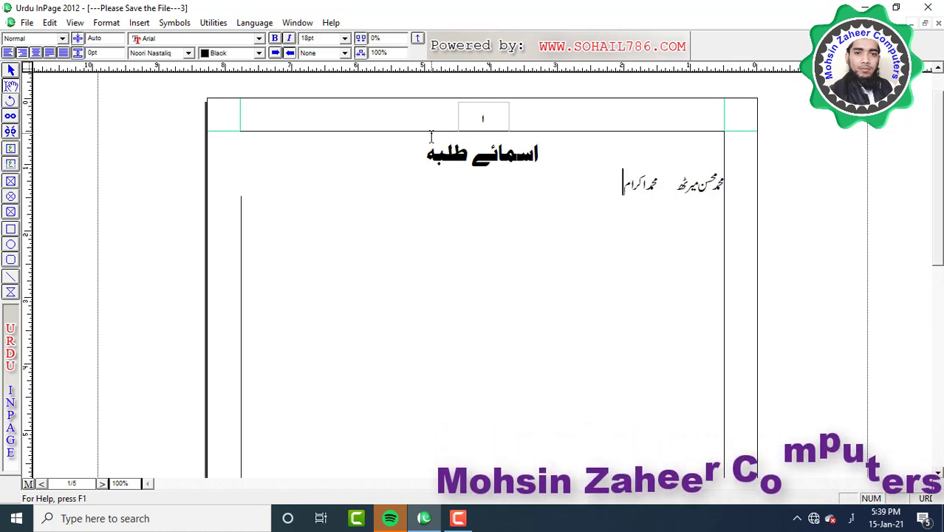
pyautogui.write('جنور')
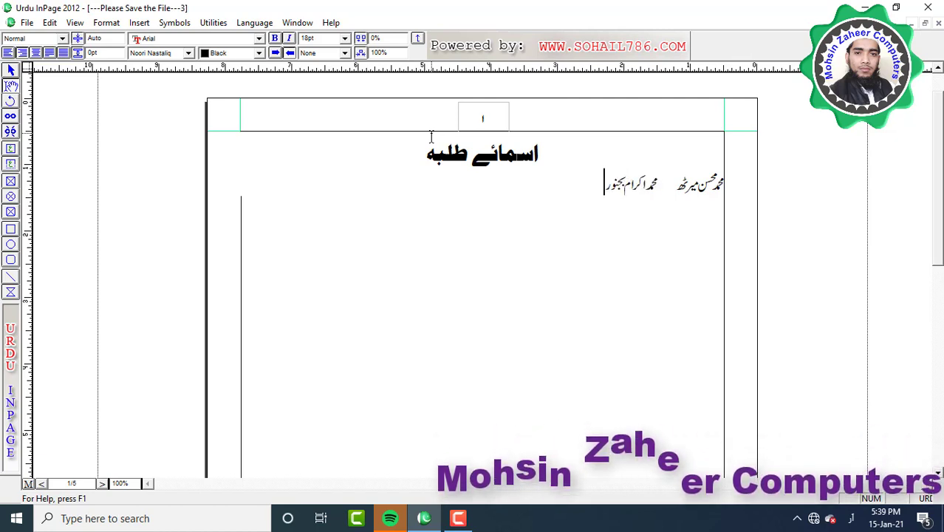
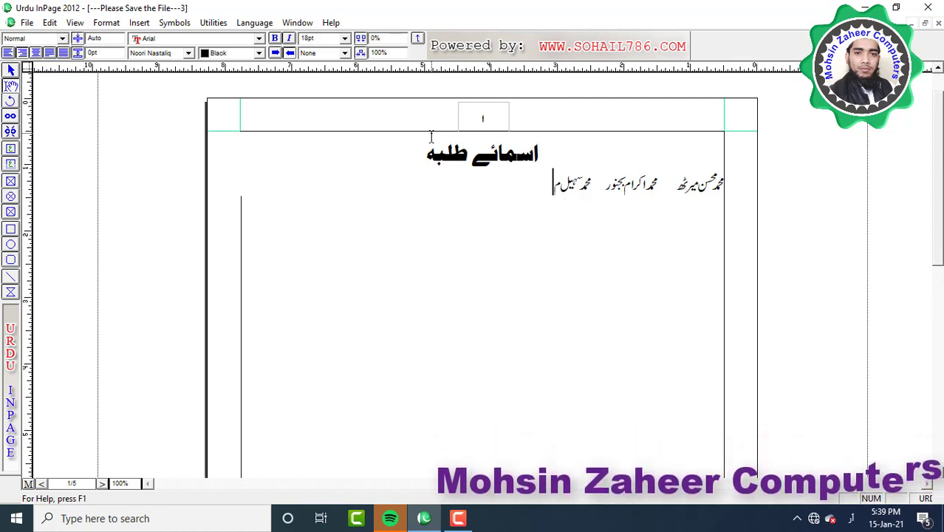
pyautogui.write('ظفرنگر')
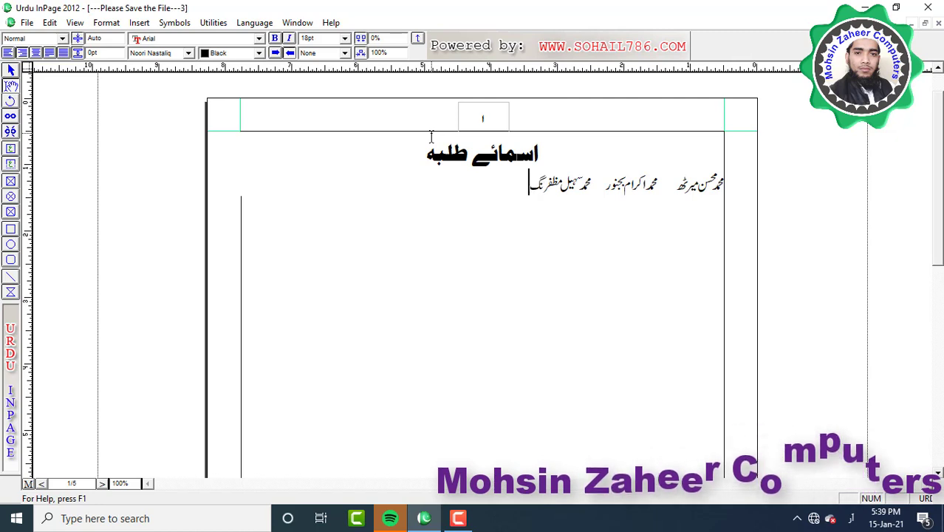
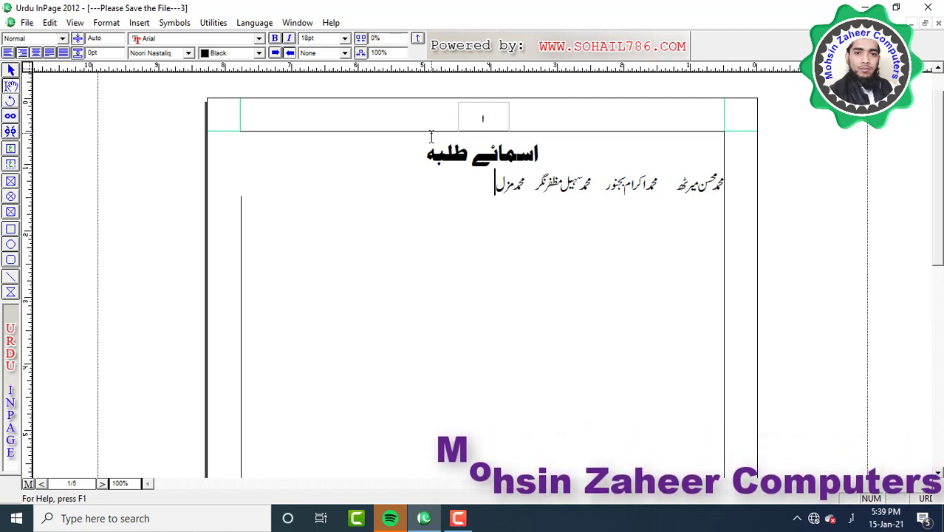
pyautogui.write(' بجنور    ')
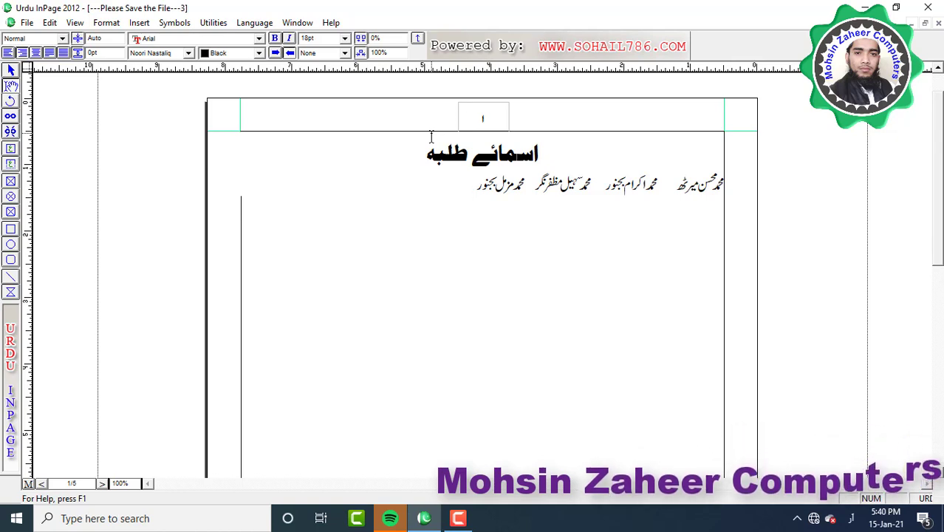
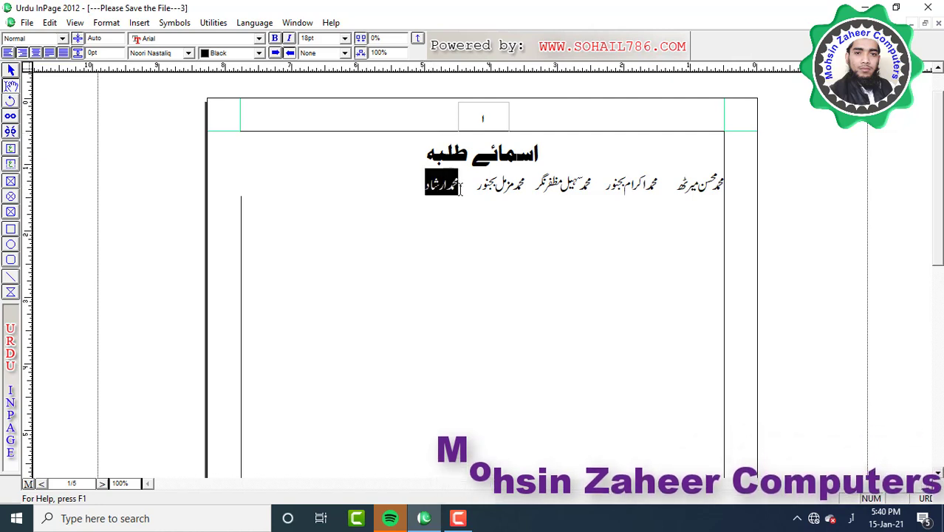
pyautogui.moveTo(462, 188); pyautogui.dragTo(711, 185)
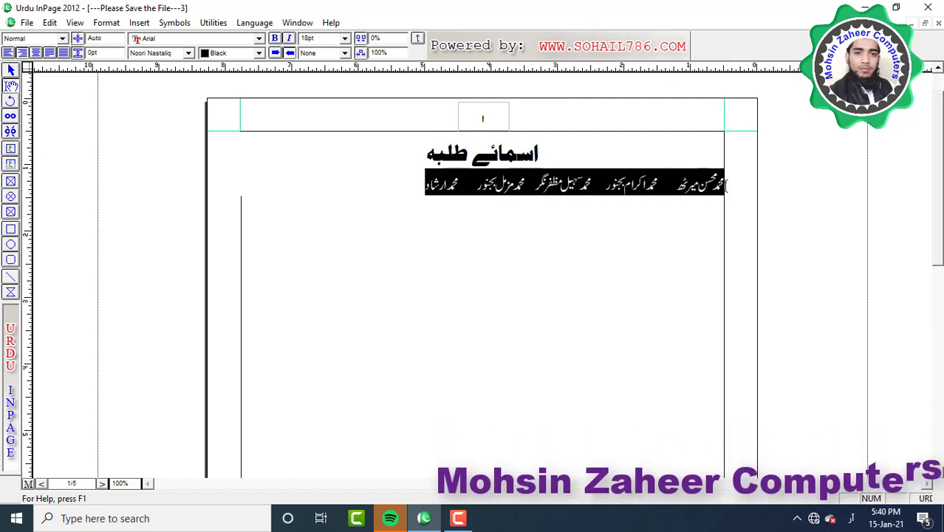
# Convert the tab-separated names line into a five-column table
pyautogui.click(139, 22)
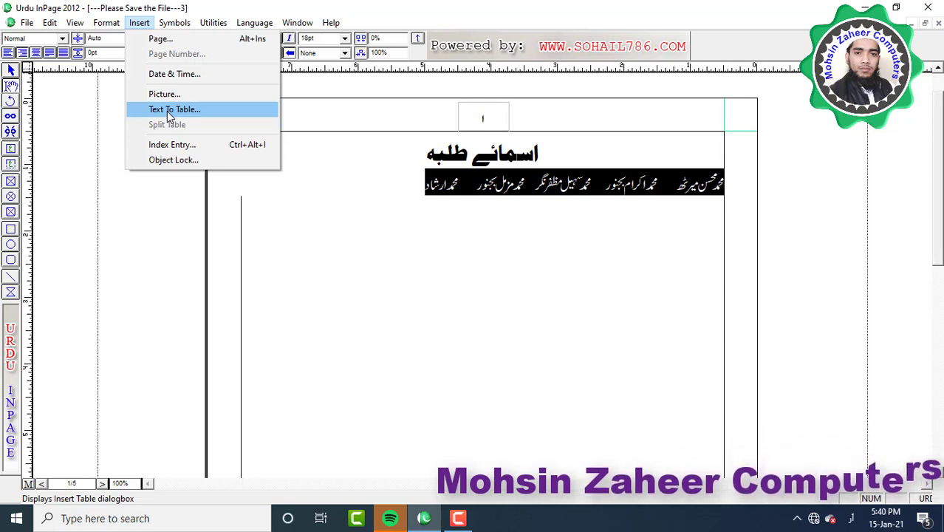
pyautogui.click(169, 110)
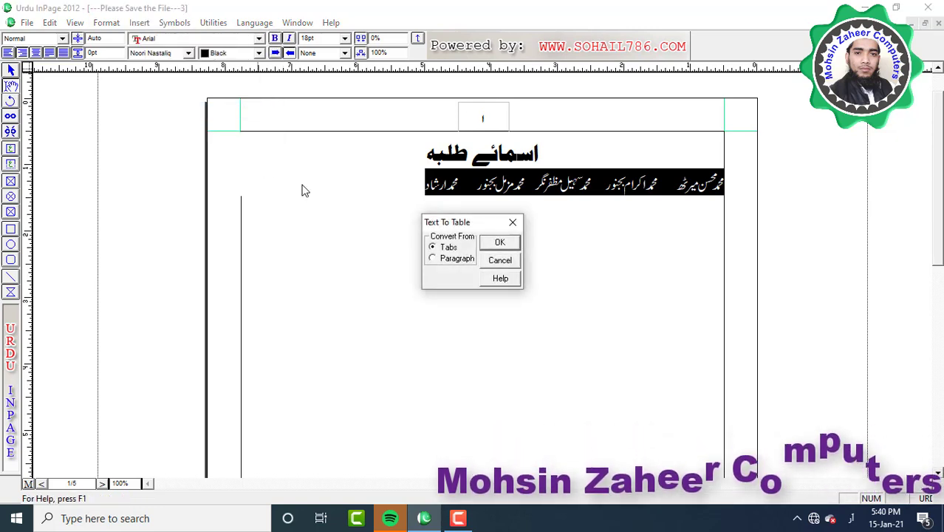
pyautogui.moveTo(418, 214); pyautogui.dragTo(530, 302)
pyautogui.click(500, 243)
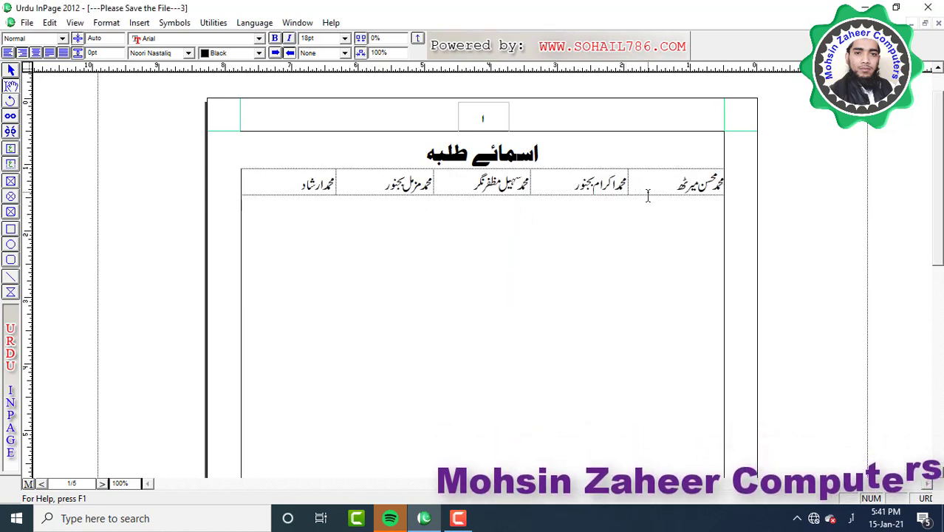
# Add two empty rows to the table and select all its cells
pyautogui.press('Tab')
pyautogui.press('Tab')
pyautogui.press('Tab')
pyautogui.press('Tab')
pyautogui.press('Tab')
pyautogui.press('Tab')
pyautogui.press('Tab')
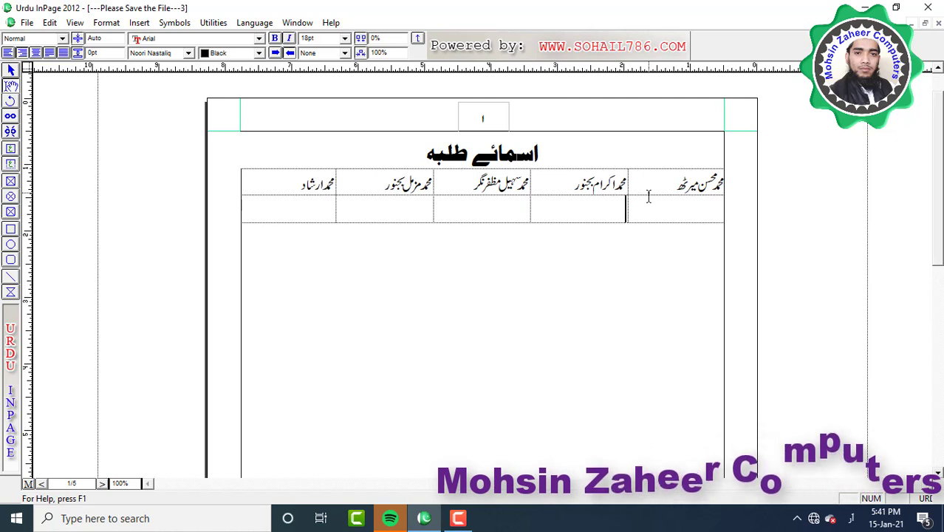
pyautogui.press('Tab')
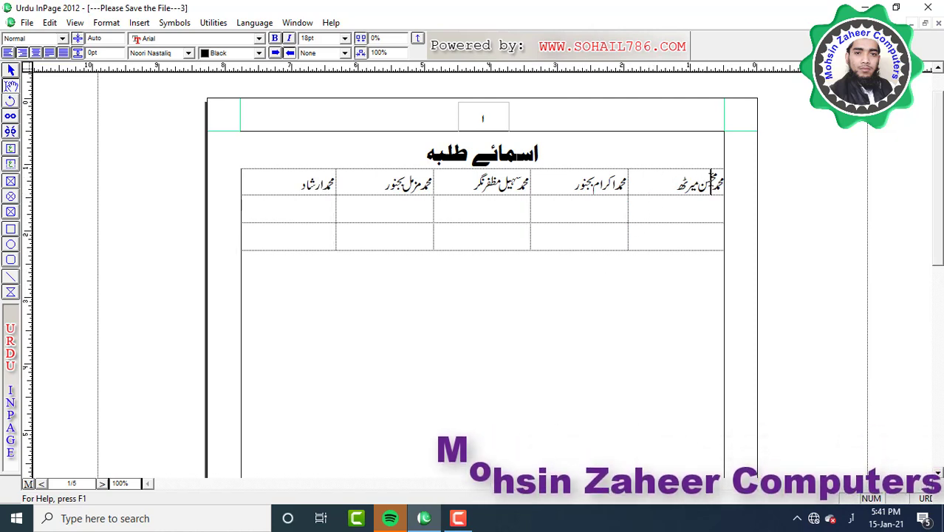
pyautogui.moveTo(710, 183); pyautogui.dragTo(279, 226)
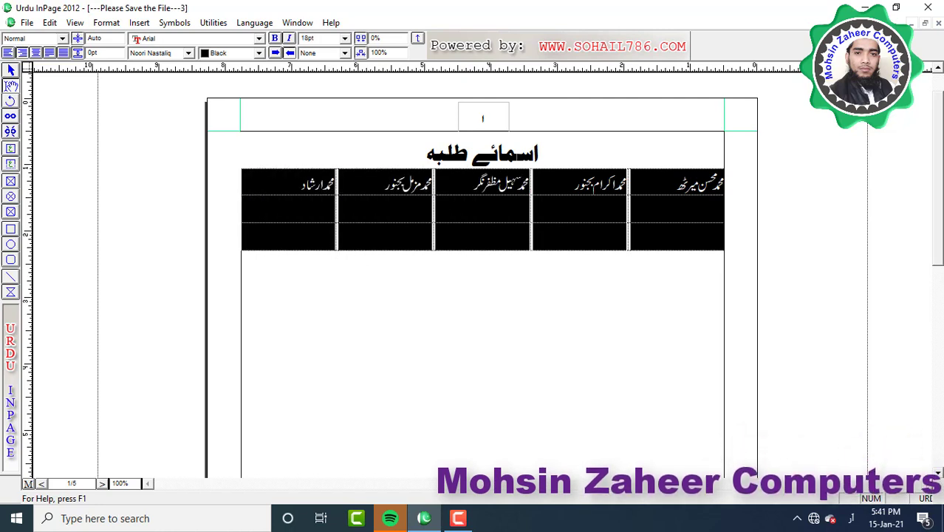
# Convert the name table back to text, with each cell becoming its own paragraph
pyautogui.click(139, 22)
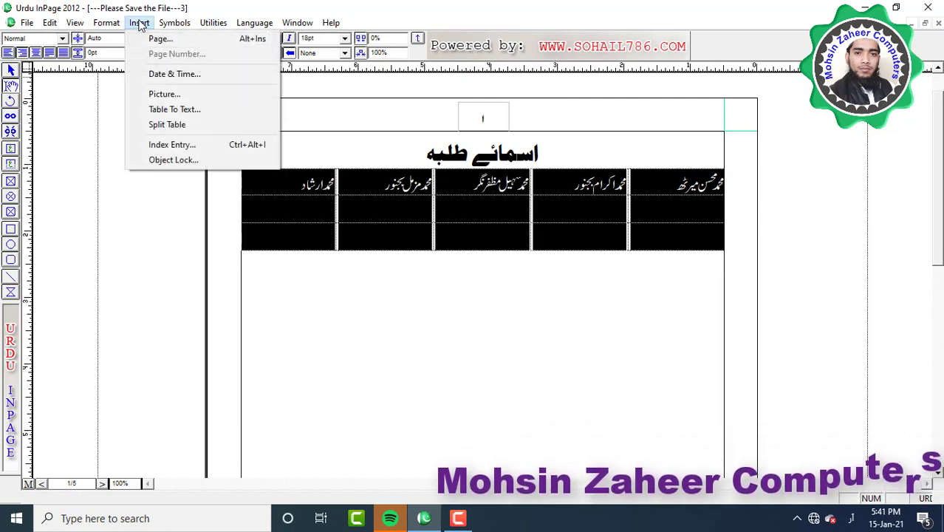
pyautogui.click(178, 112)
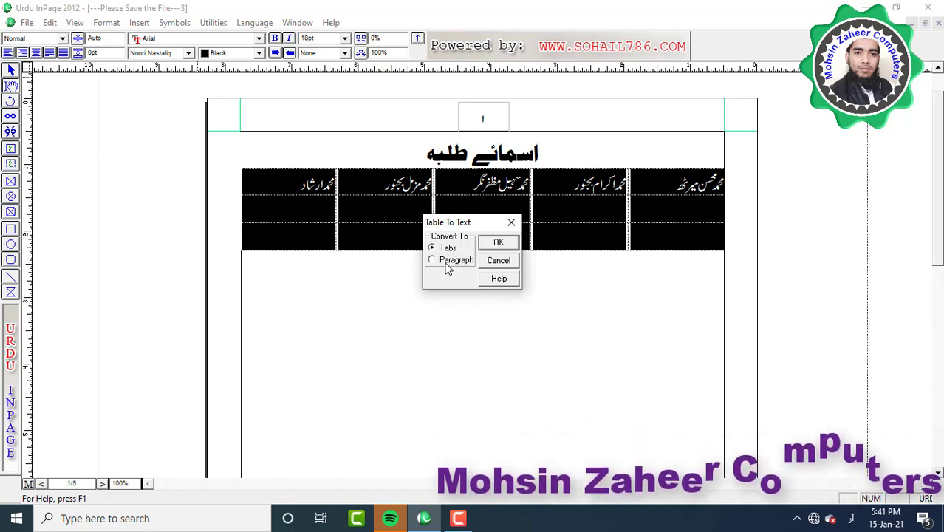
pyautogui.click(432, 260)
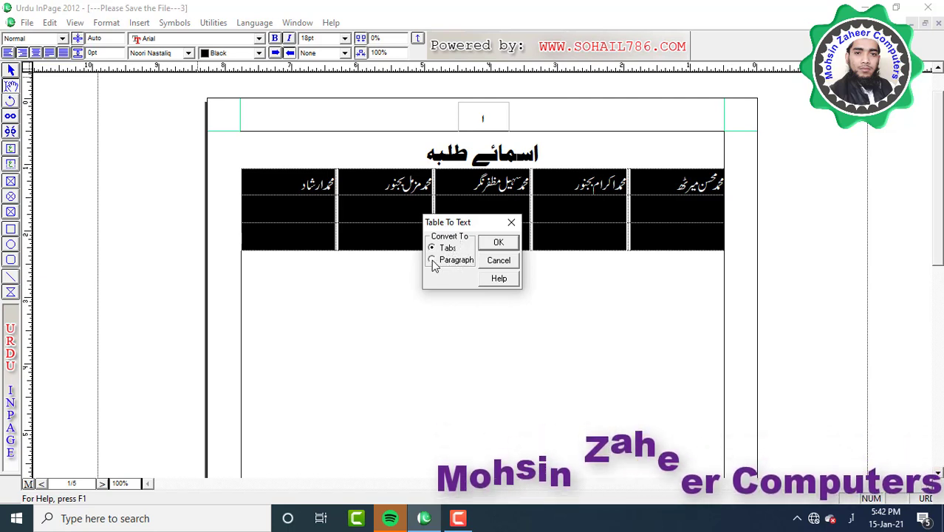
pyautogui.click(499, 244)
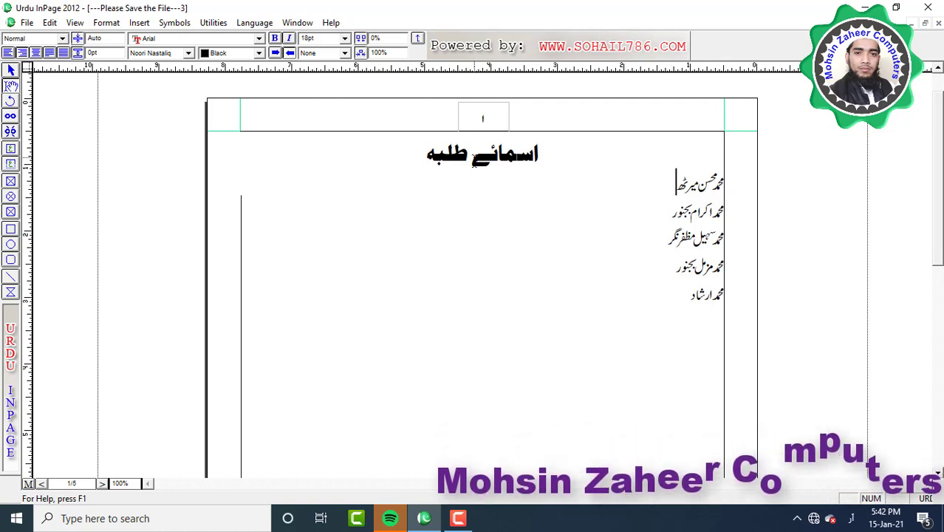
# Convert the five selected name lines into a single-column, five-row table using the Tabs separator
pyautogui.click(424, 151)
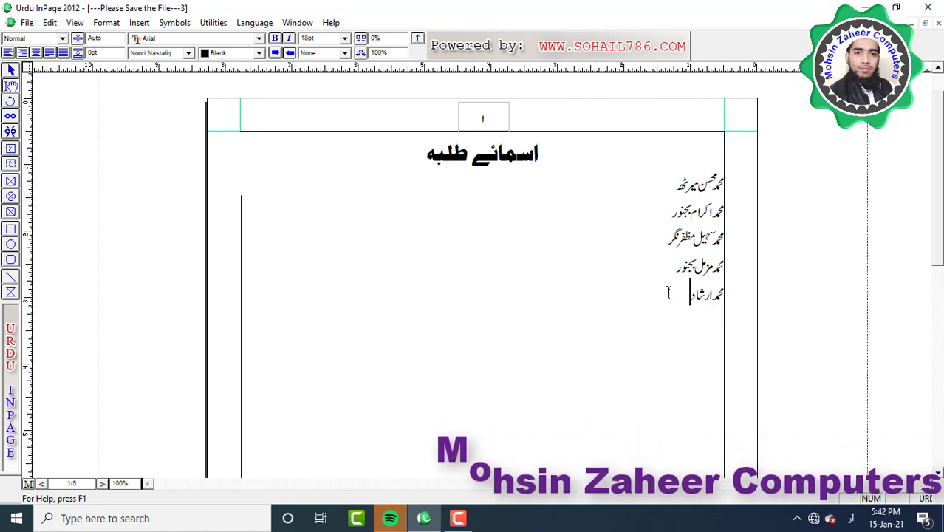
pyautogui.moveTo(668, 293); pyautogui.dragTo(733, 188)
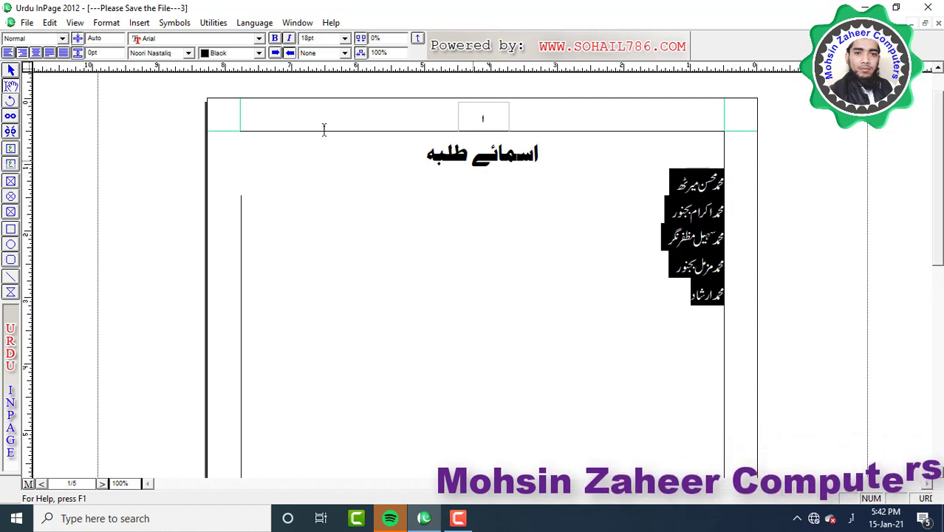
pyautogui.click(139, 22)
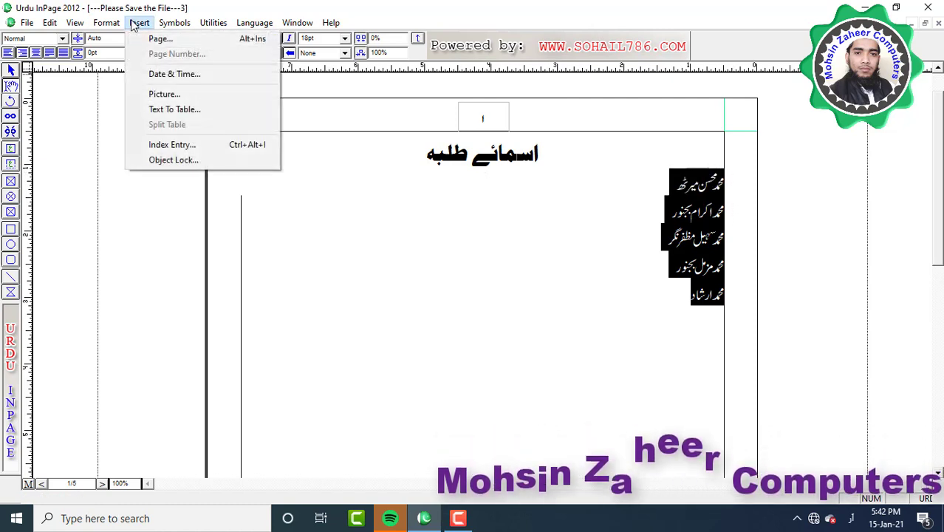
pyautogui.click(153, 111)
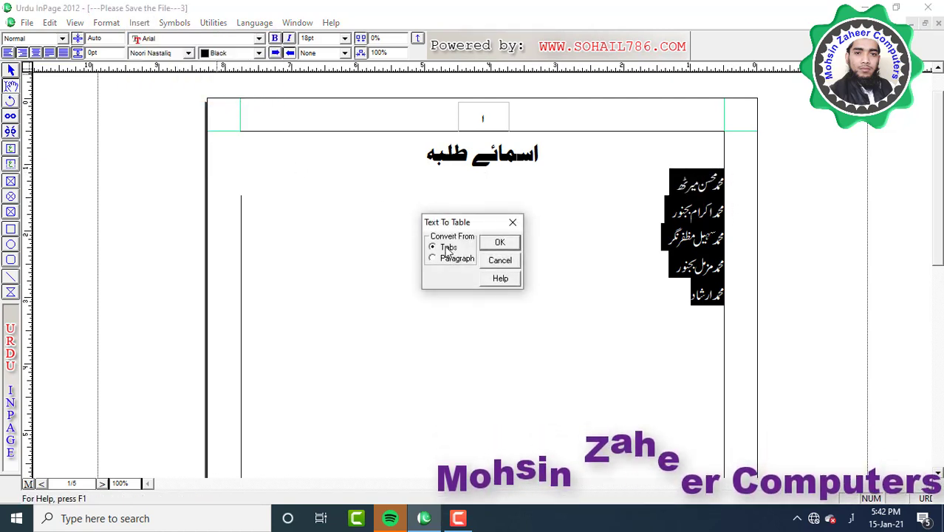
pyautogui.click(500, 243)
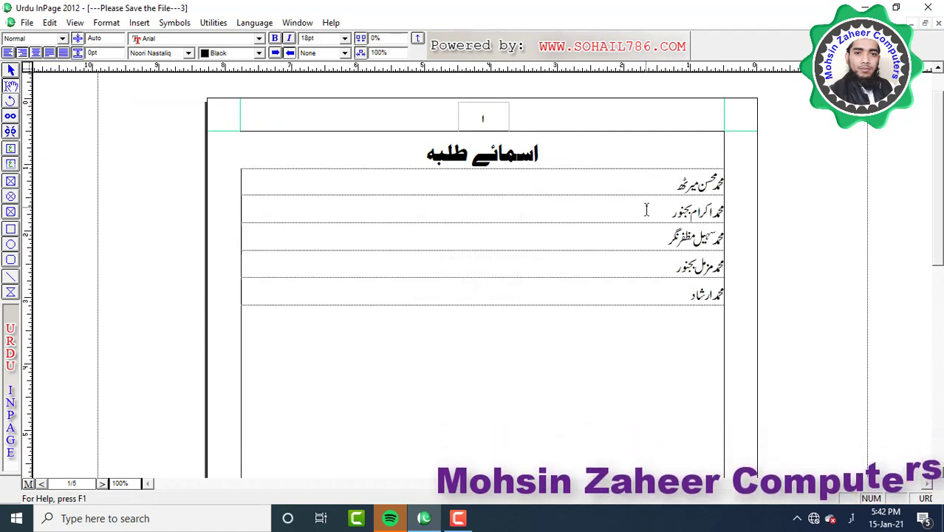
pyautogui.click(718, 184)
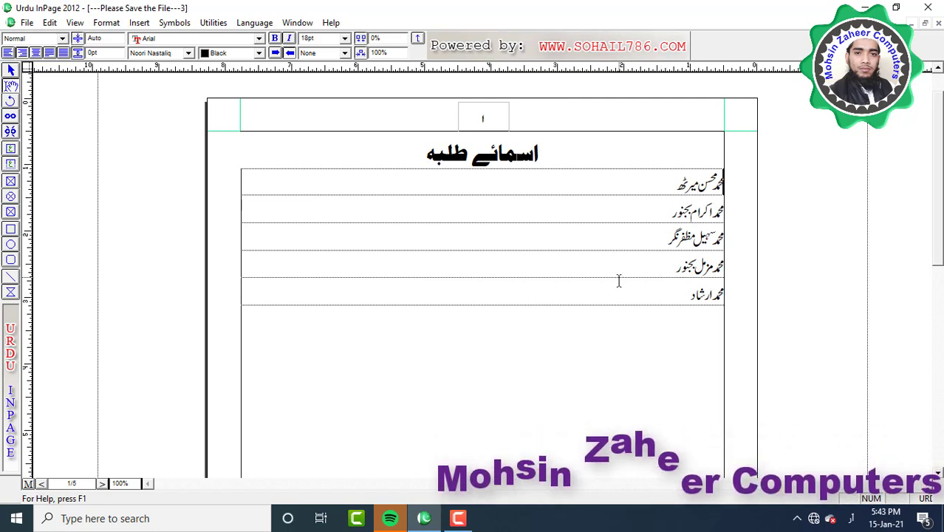
pyautogui.click(137, 23)
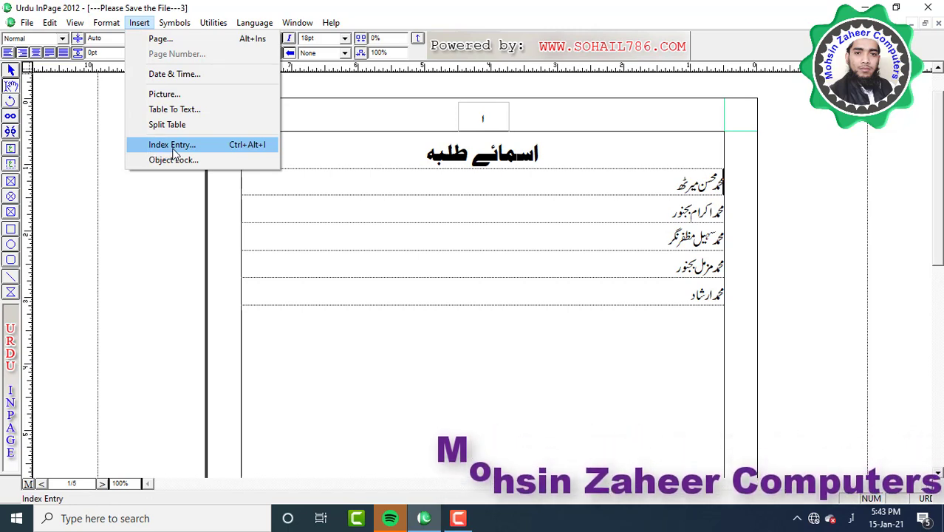
pyautogui.click(169, 153)
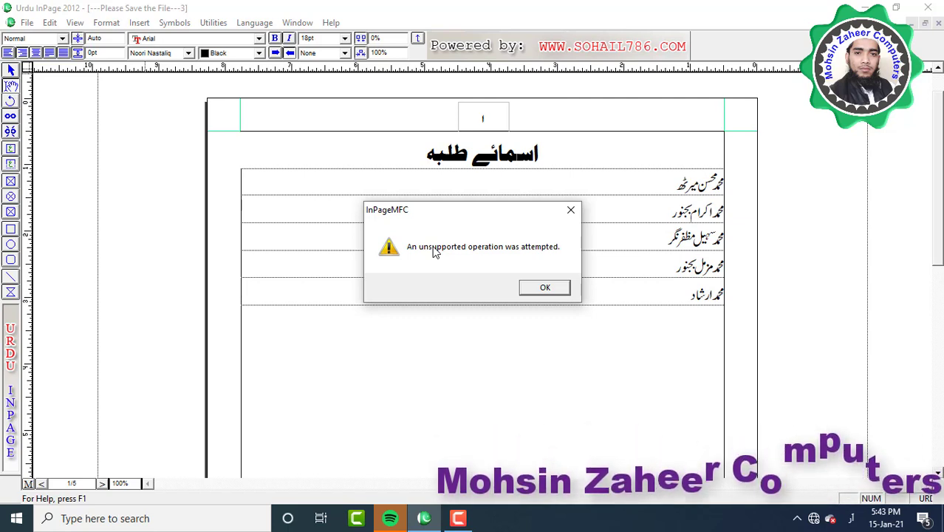
pyautogui.click(544, 289)
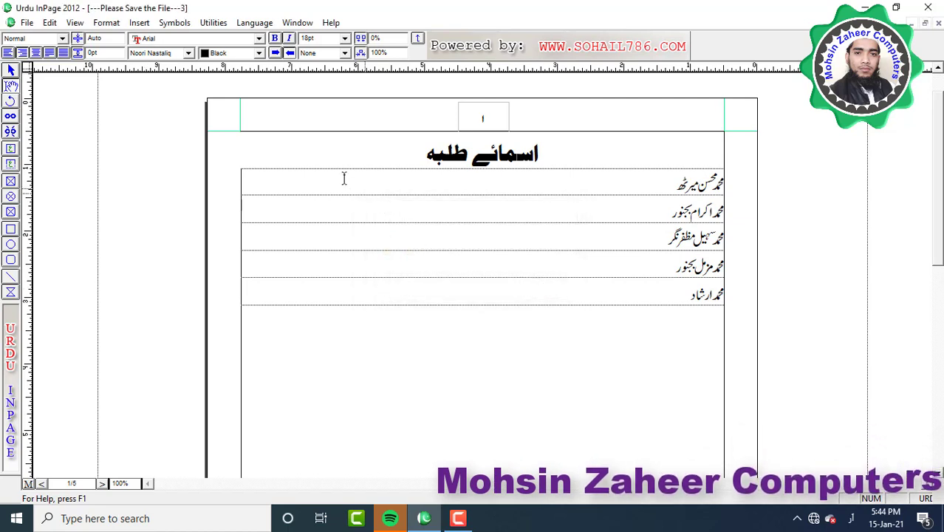
pyautogui.click(139, 22)
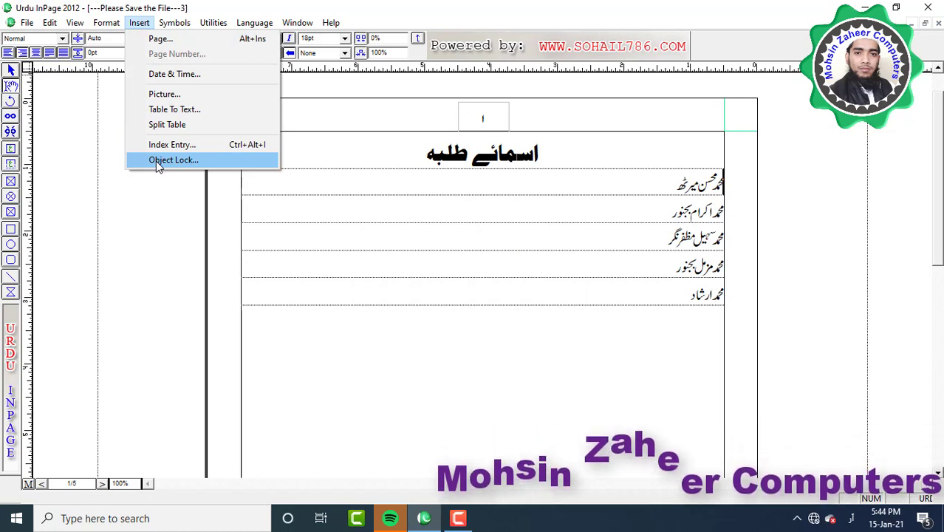
pyautogui.click(157, 161)
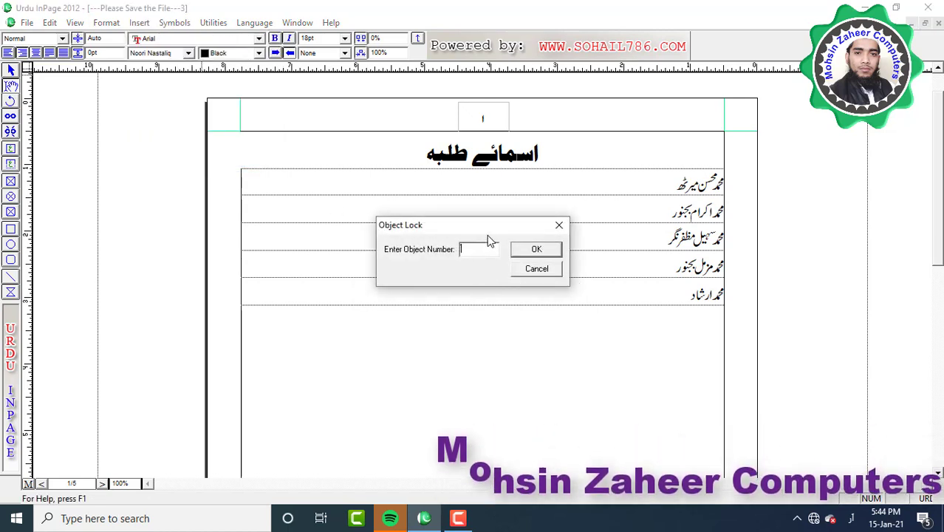
pyautogui.click(526, 249)
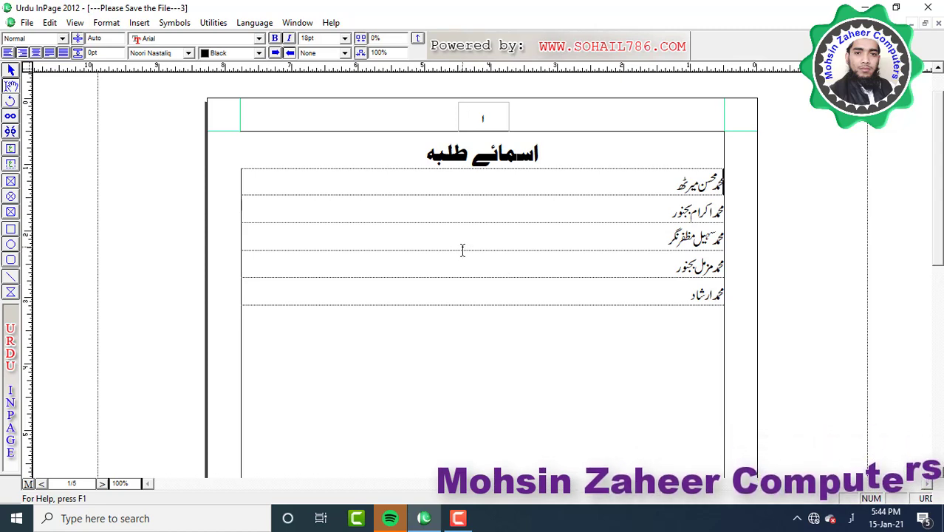
pyautogui.click(10, 181)
# Draw a 2.438" × 1.698" picture box below the table and confirm its Modify Object settings
pyautogui.moveTo(335, 338); pyautogui.dragTo(498, 451)
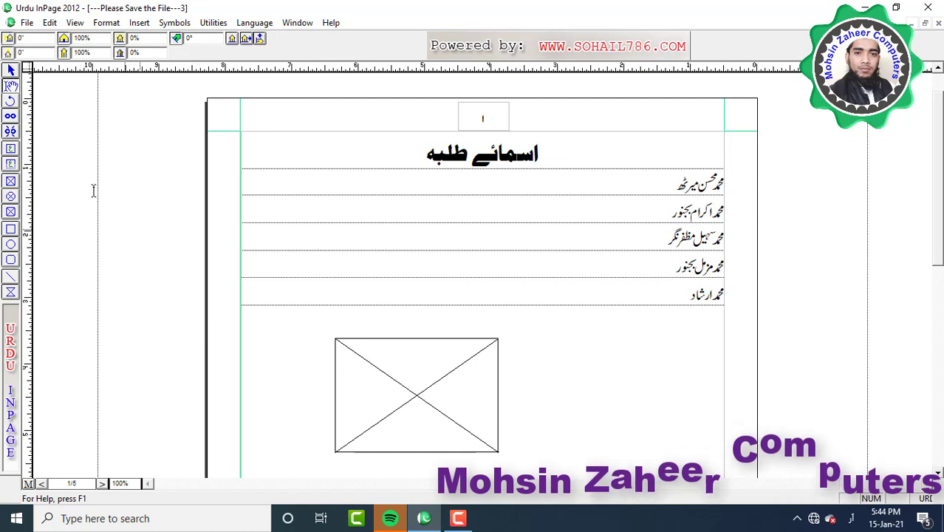
pyautogui.click(390, 356)
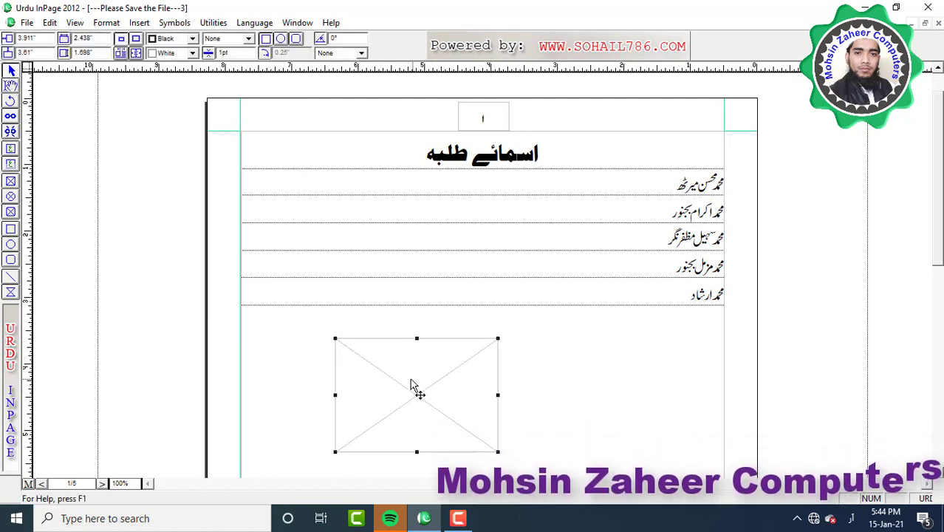
pyautogui.click(106, 23)
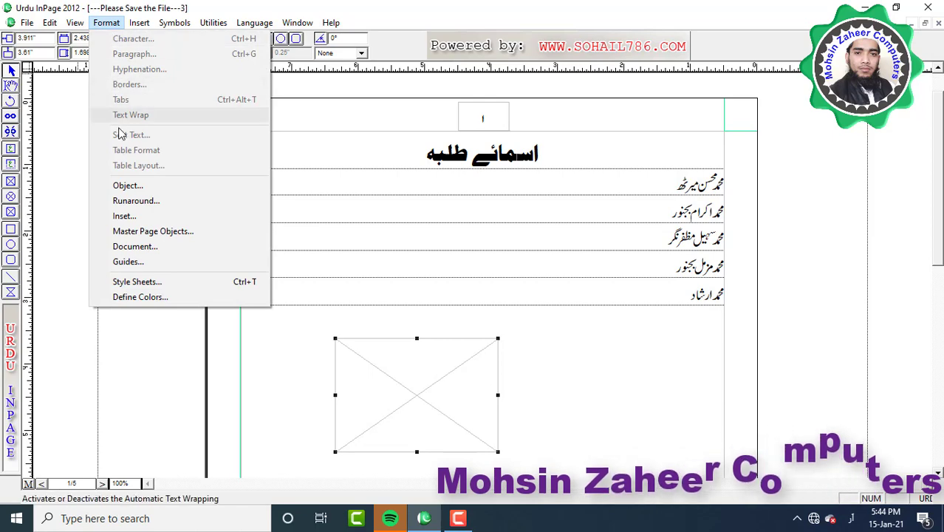
pyautogui.click(122, 185)
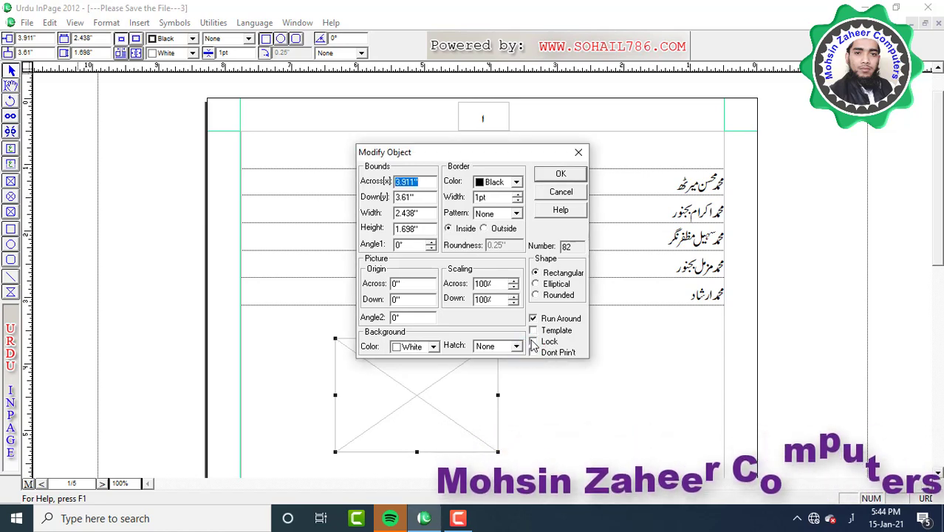
pyautogui.click(560, 174)
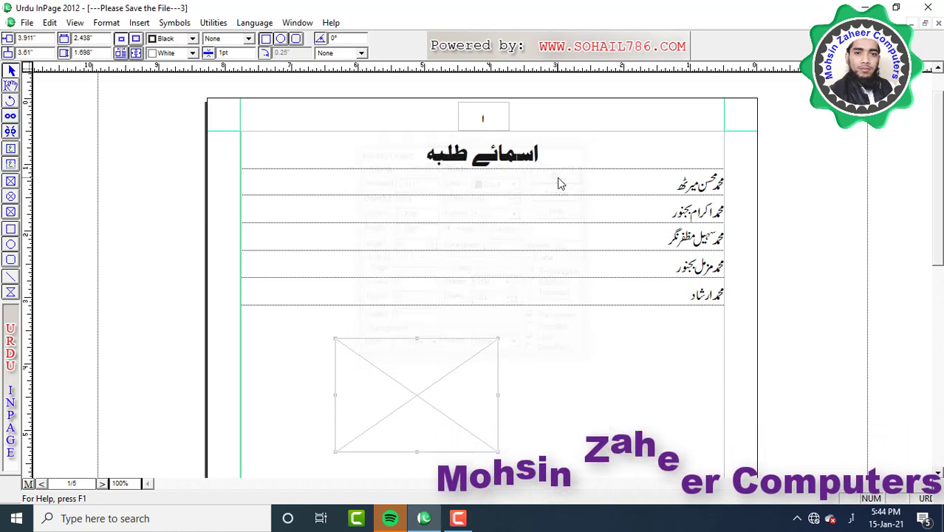